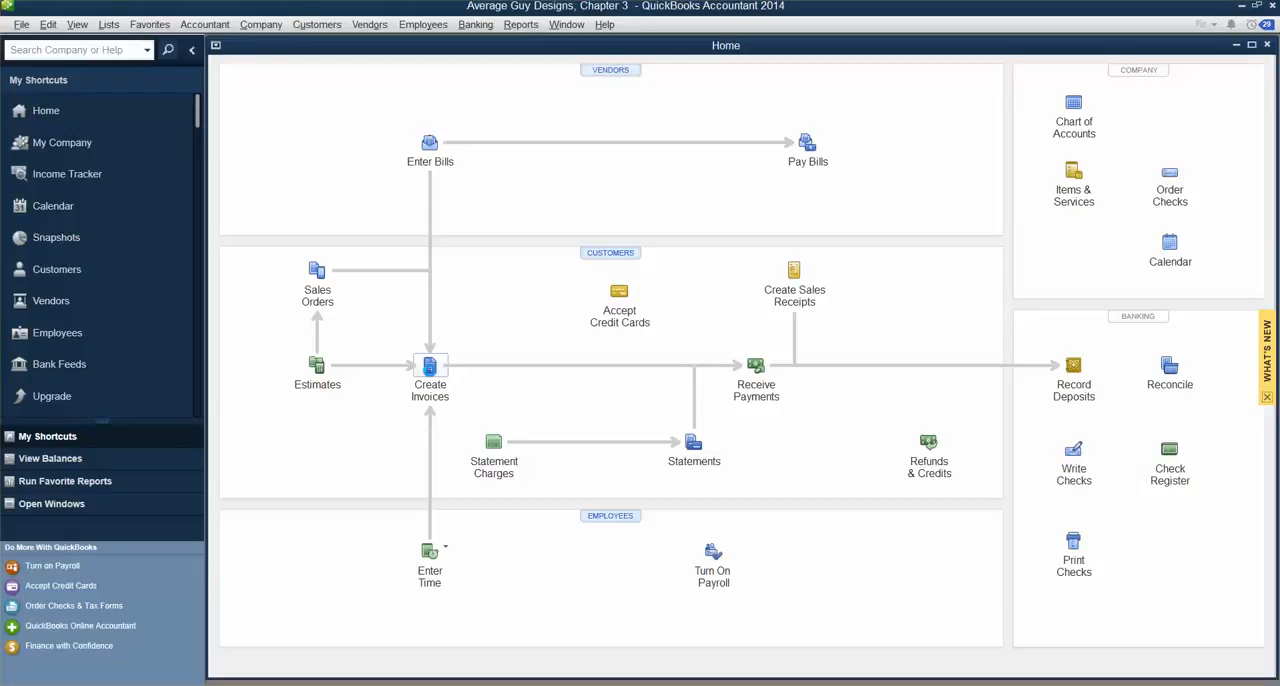
Step: Start a new customer invoice and assign it to the Dance A Little job Project #19
left_click(430, 368)
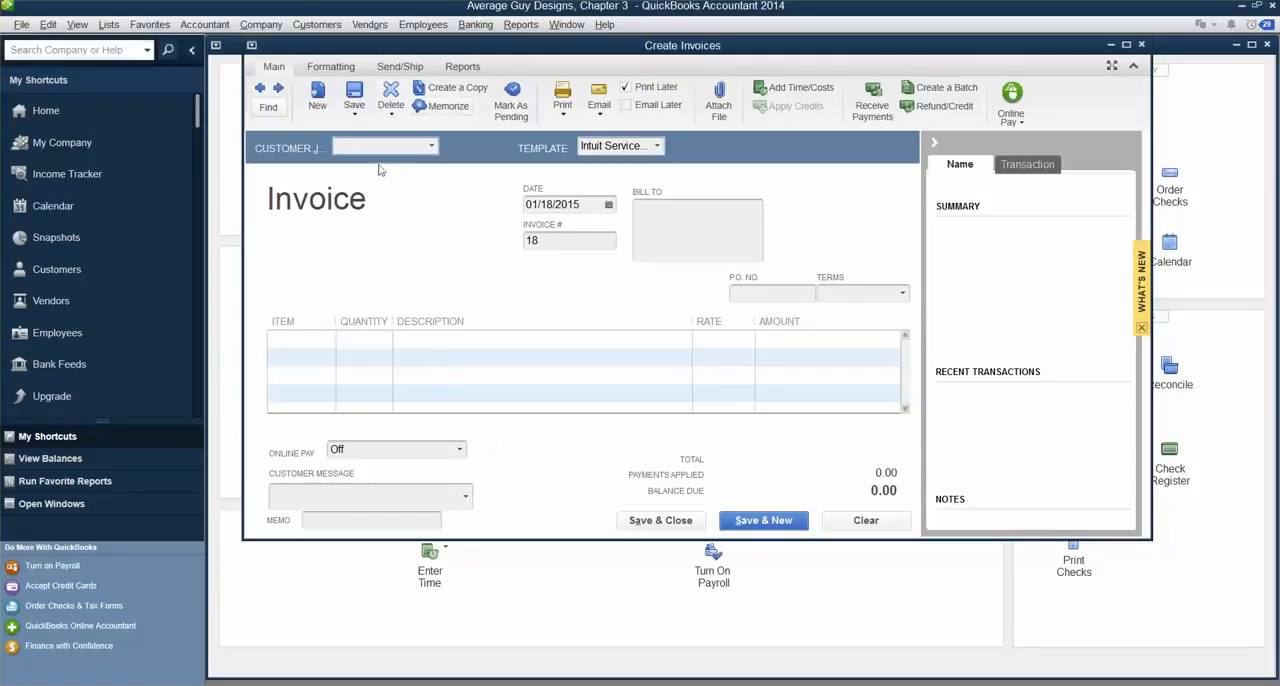
left_click(431, 147)
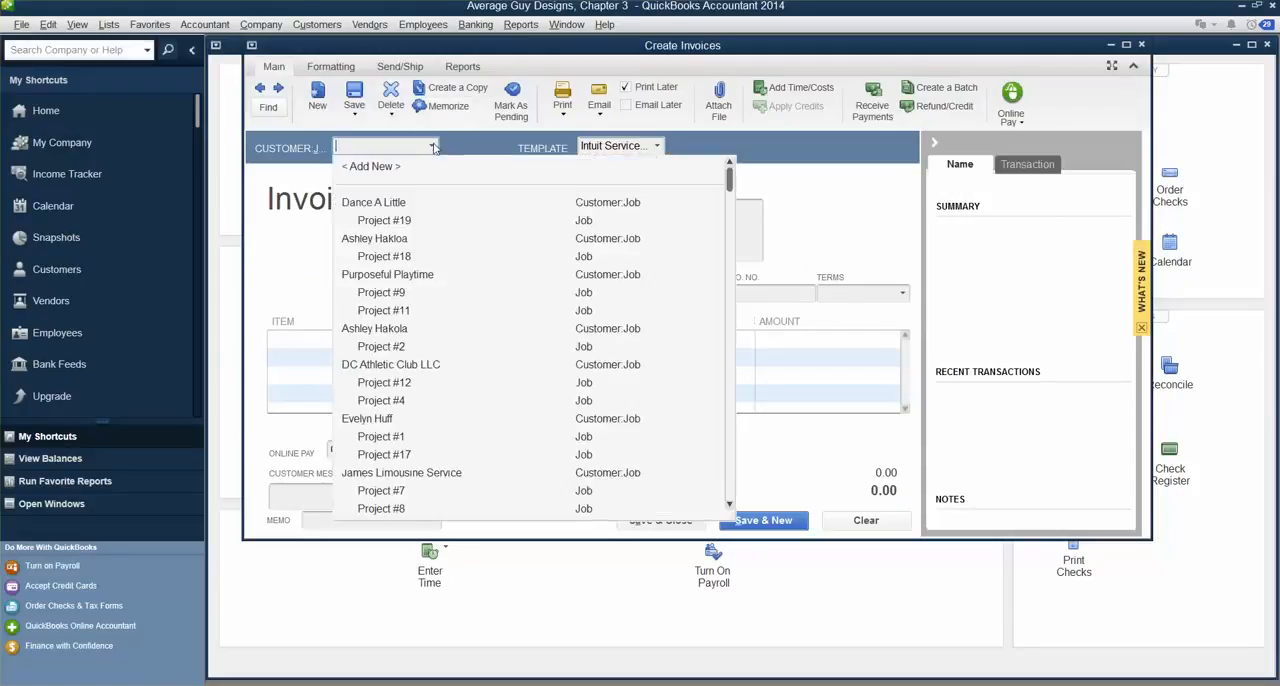
left_click(398, 222)
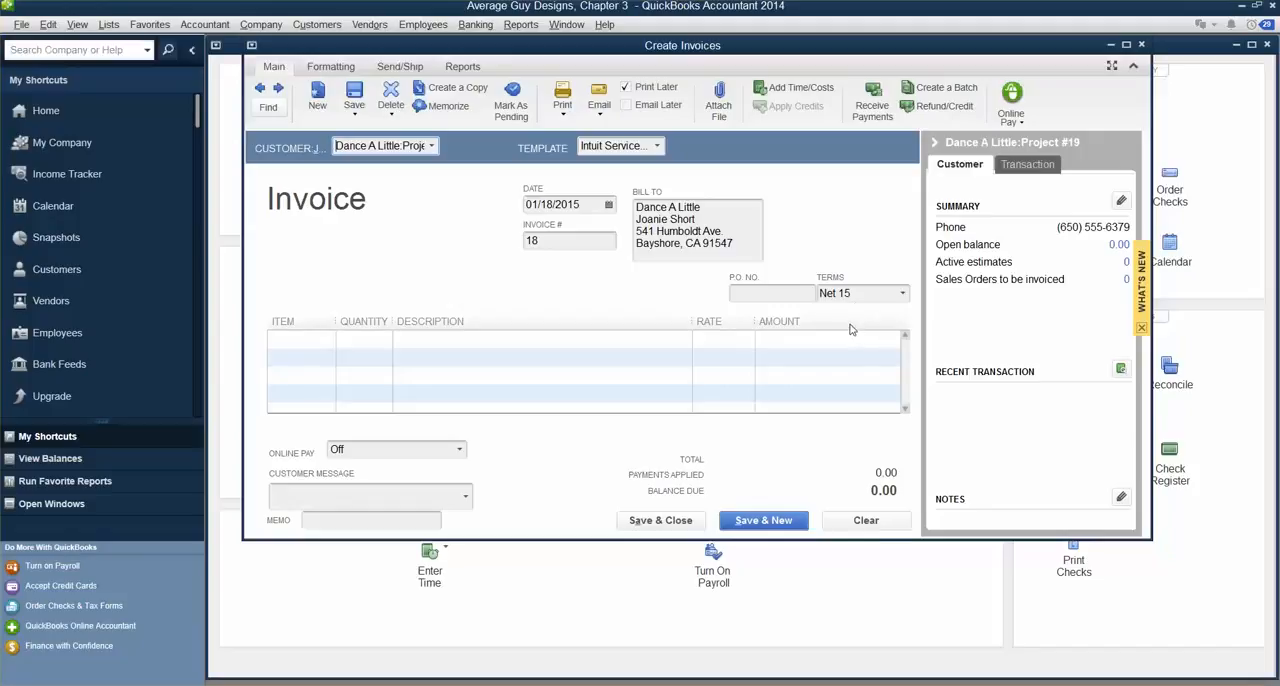
Step: Set the invoice date to 12/16/2014
key("Tab")
key("Tab")
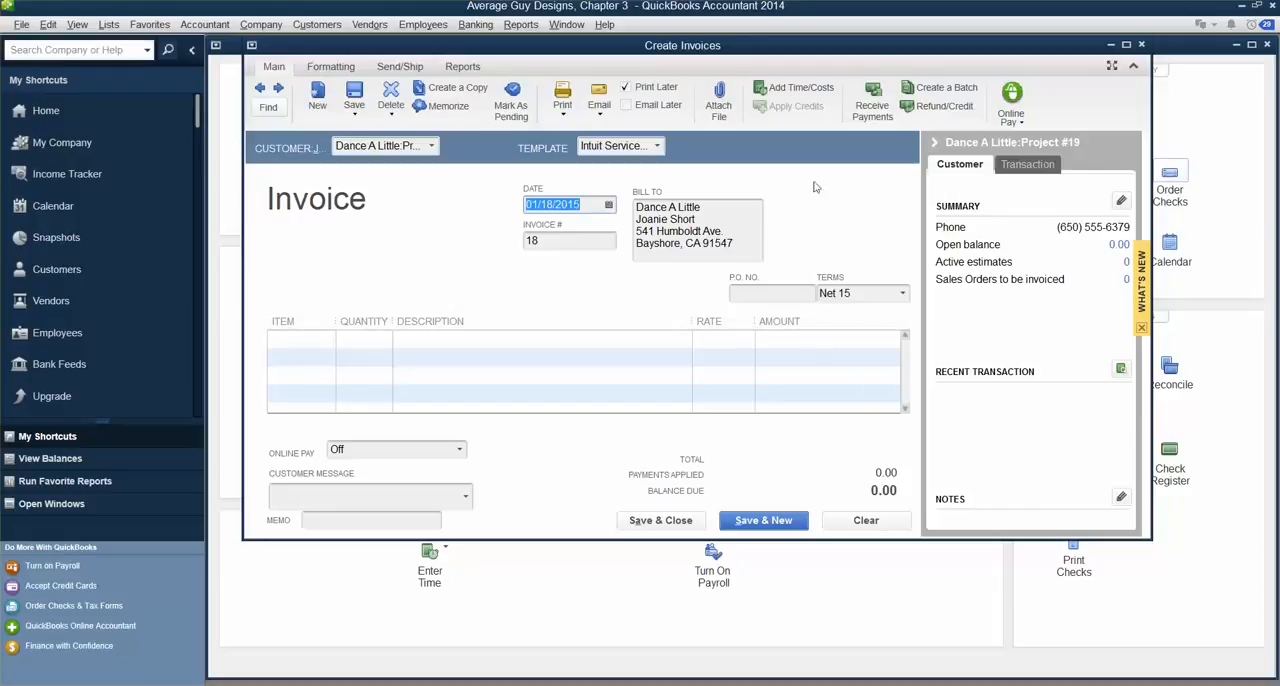
left_click(607, 205)
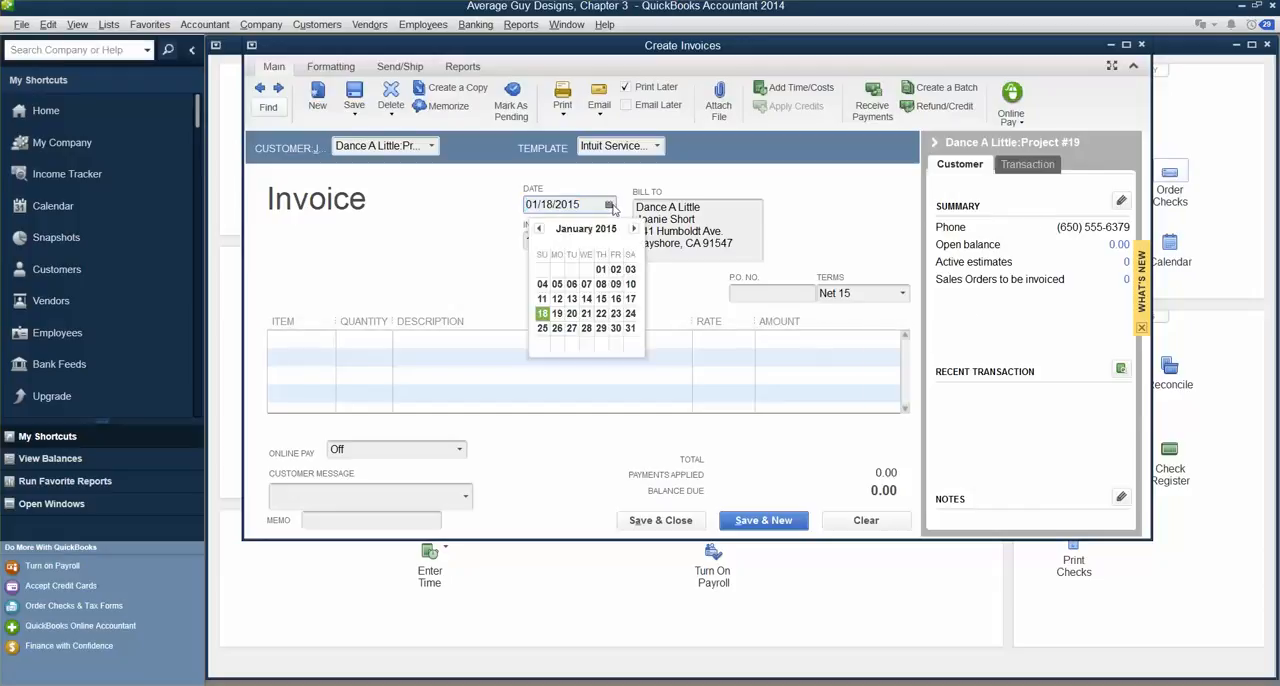
left_click(537, 229)
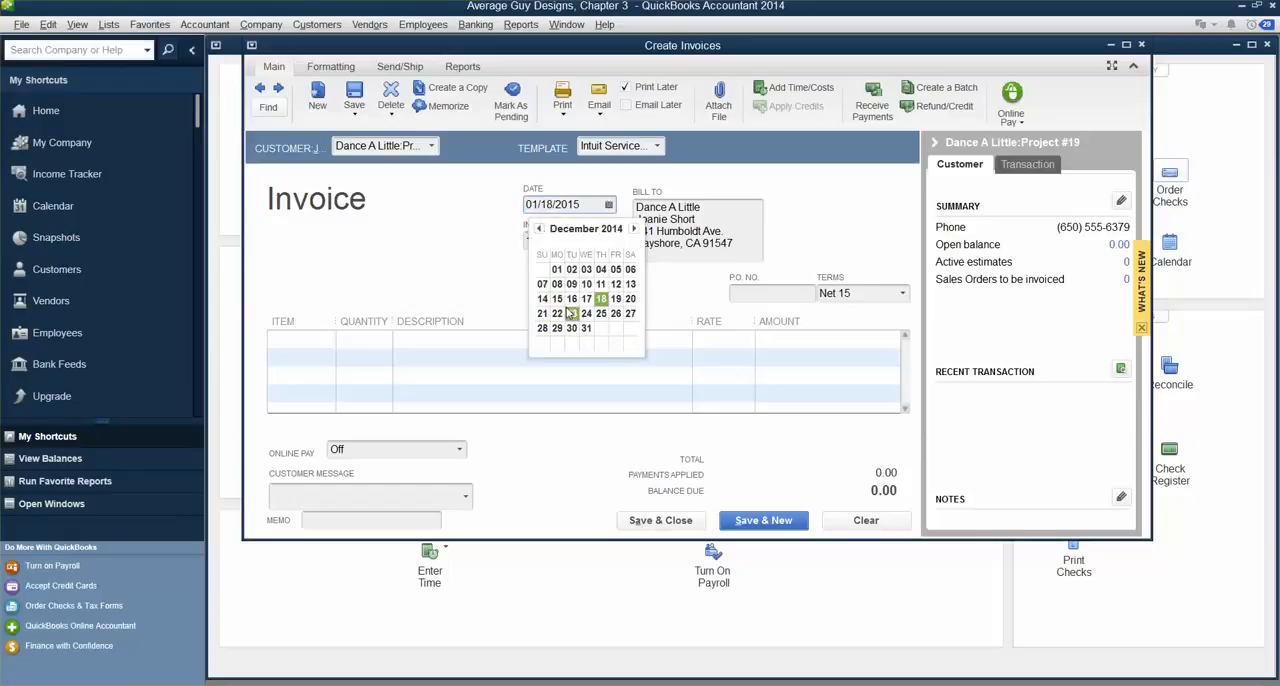
left_click(571, 299)
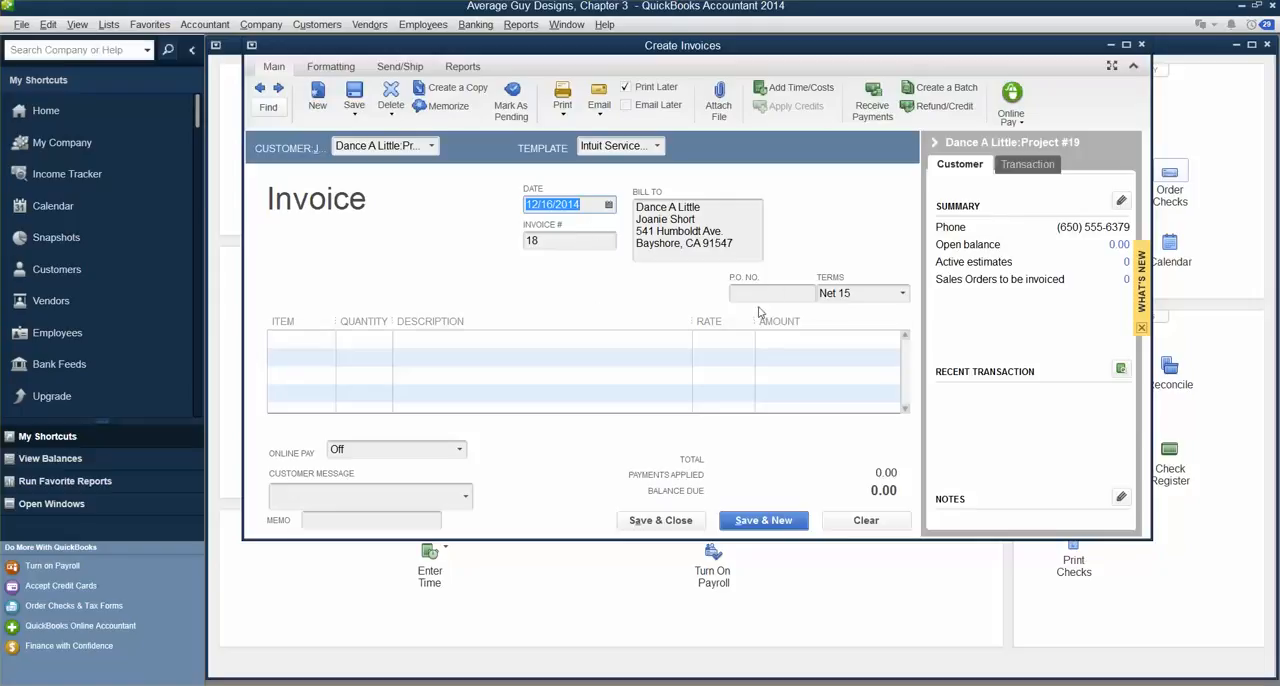
Step: Set the invoice number to 14-0018 and the payment terms to Net 30
left_click(565, 243)
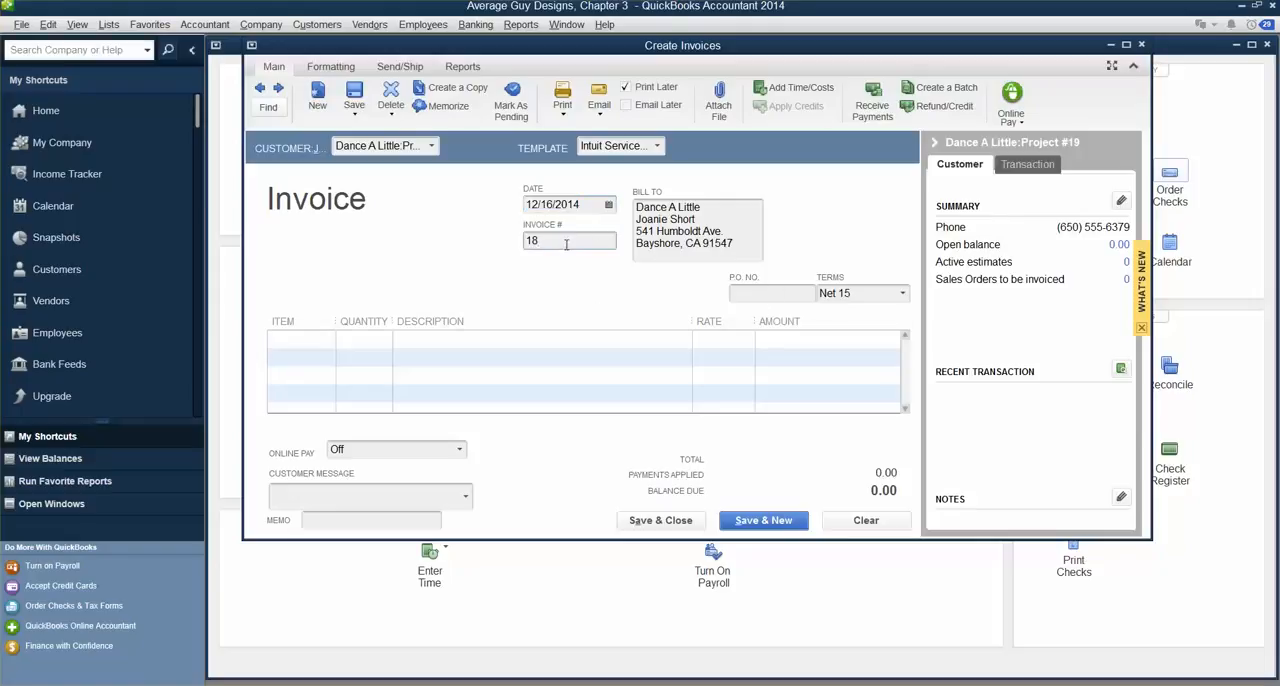
key("BackSpace")
key("BackSpace")
type("14-0018")
left_click(905, 294)
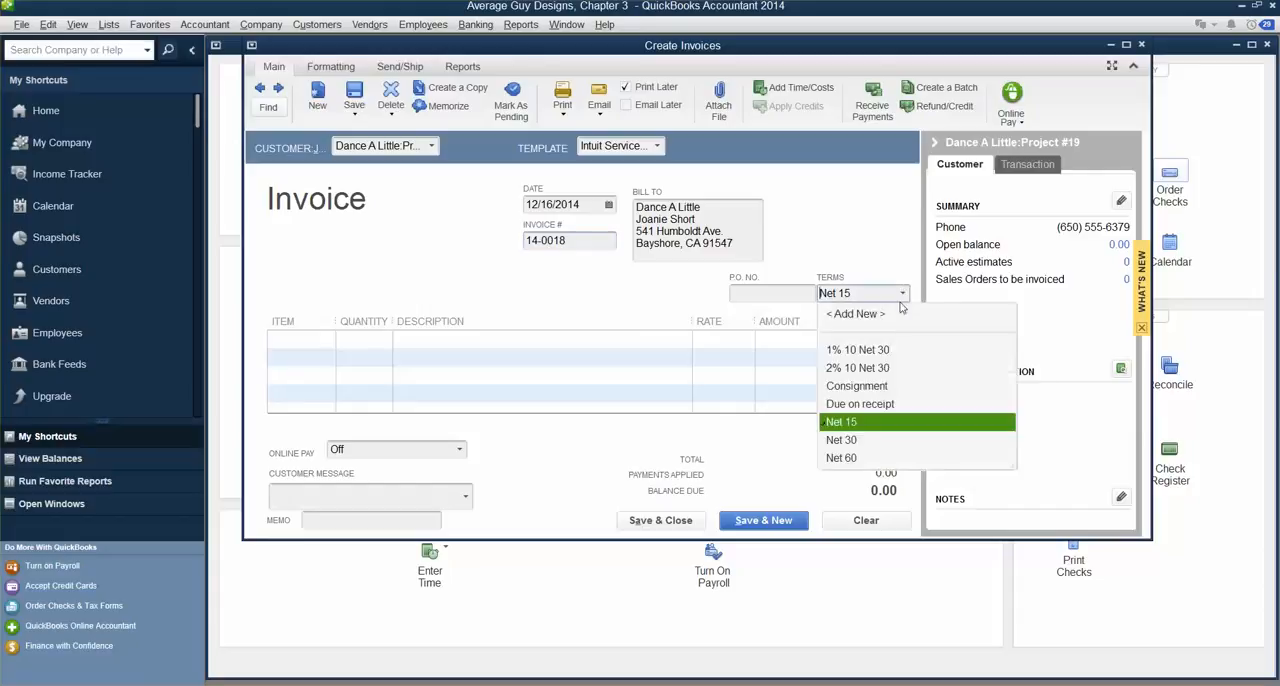
left_click(850, 440)
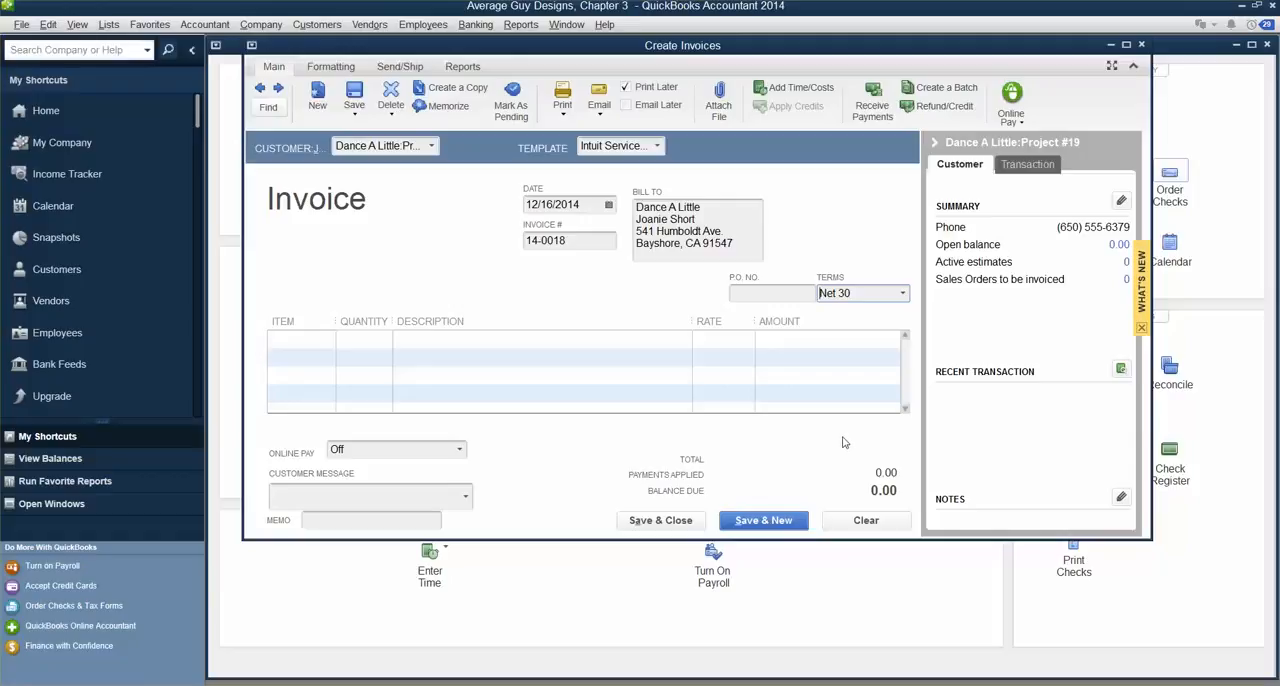
Step: Enter the Graphic Design item with a quantity of 7 on the first invoice line
key("Tab")
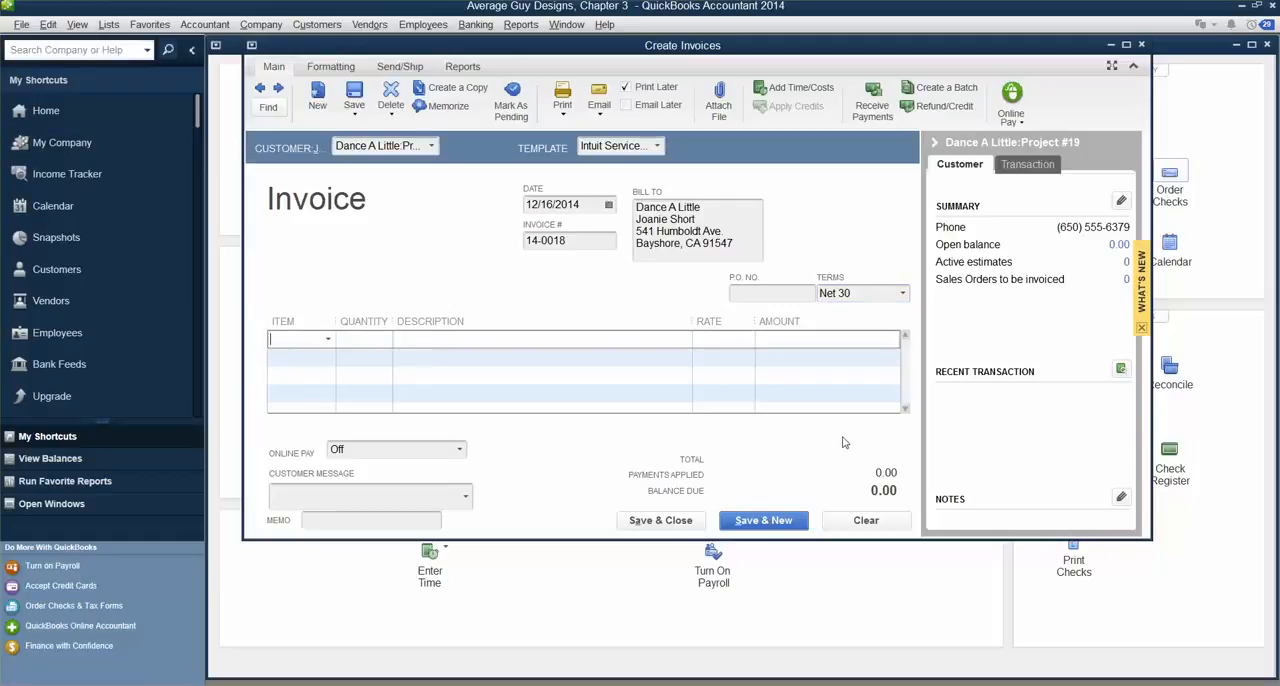
type("G")
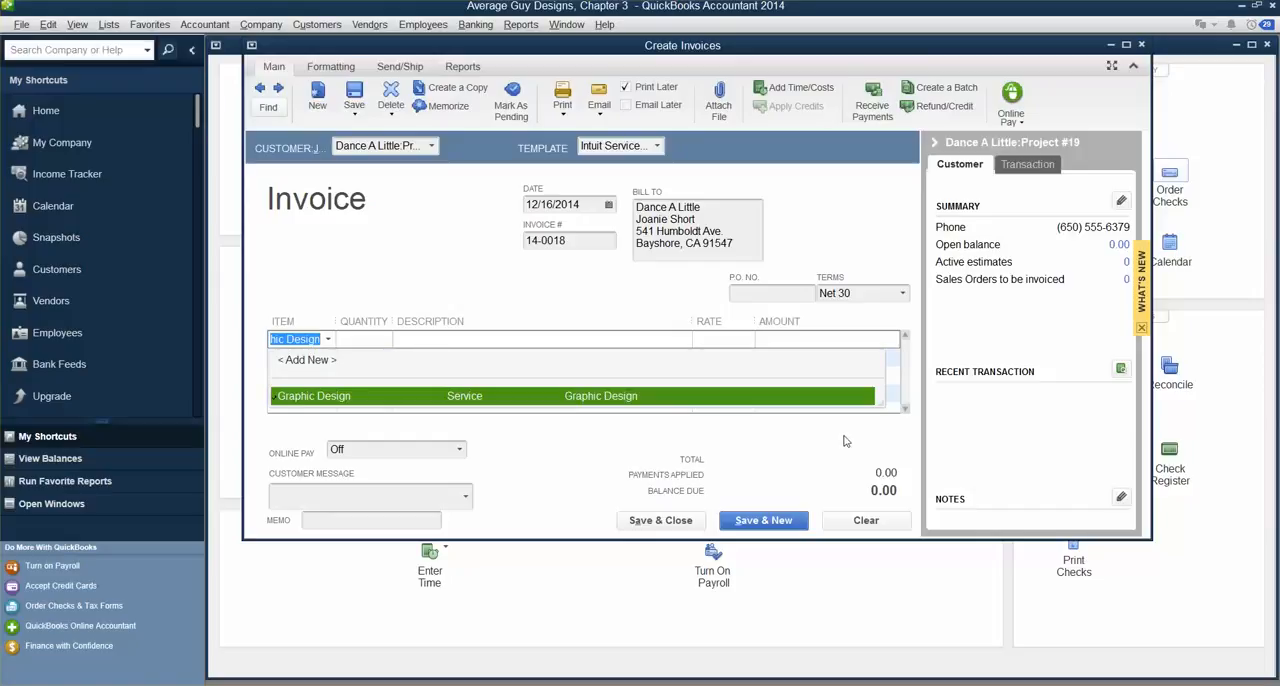
key("Tab")
type("7")
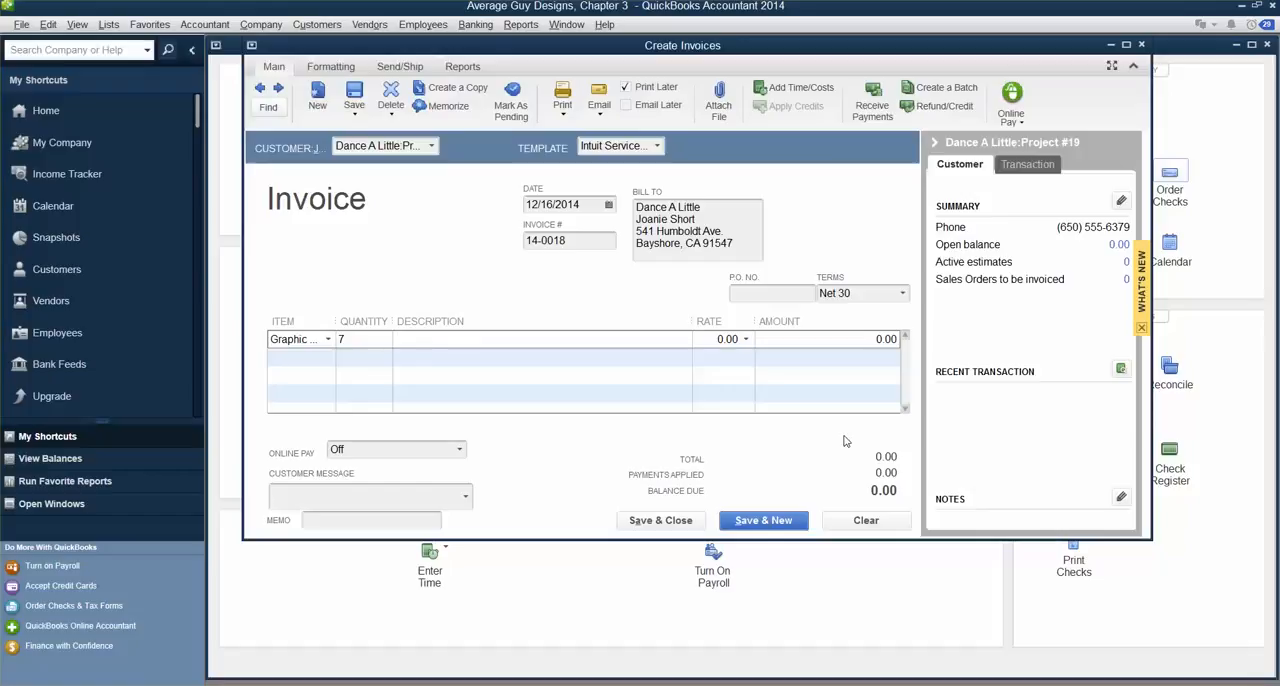
Step: Describe the Graphic Design line as "Branding and logo design for new dance studio"
type("br")
key("BackSpace")
key("BackSpace")
type("Branding and logo design")
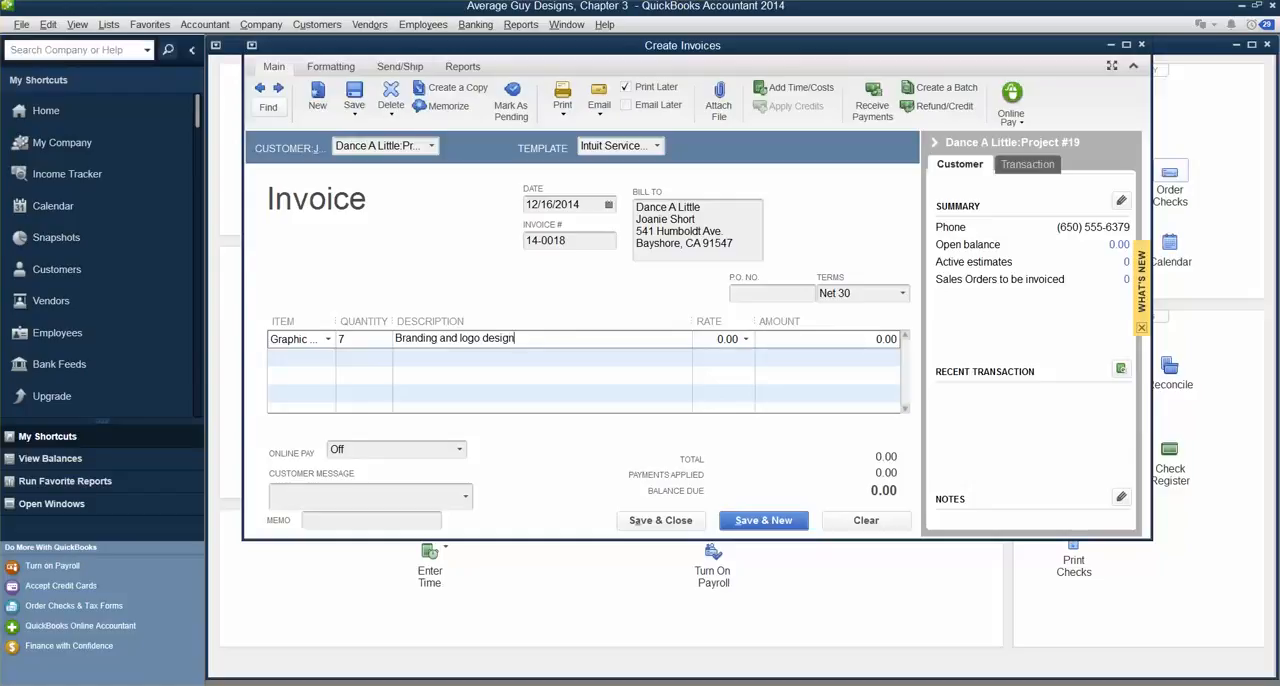
type(" for new dance studio")
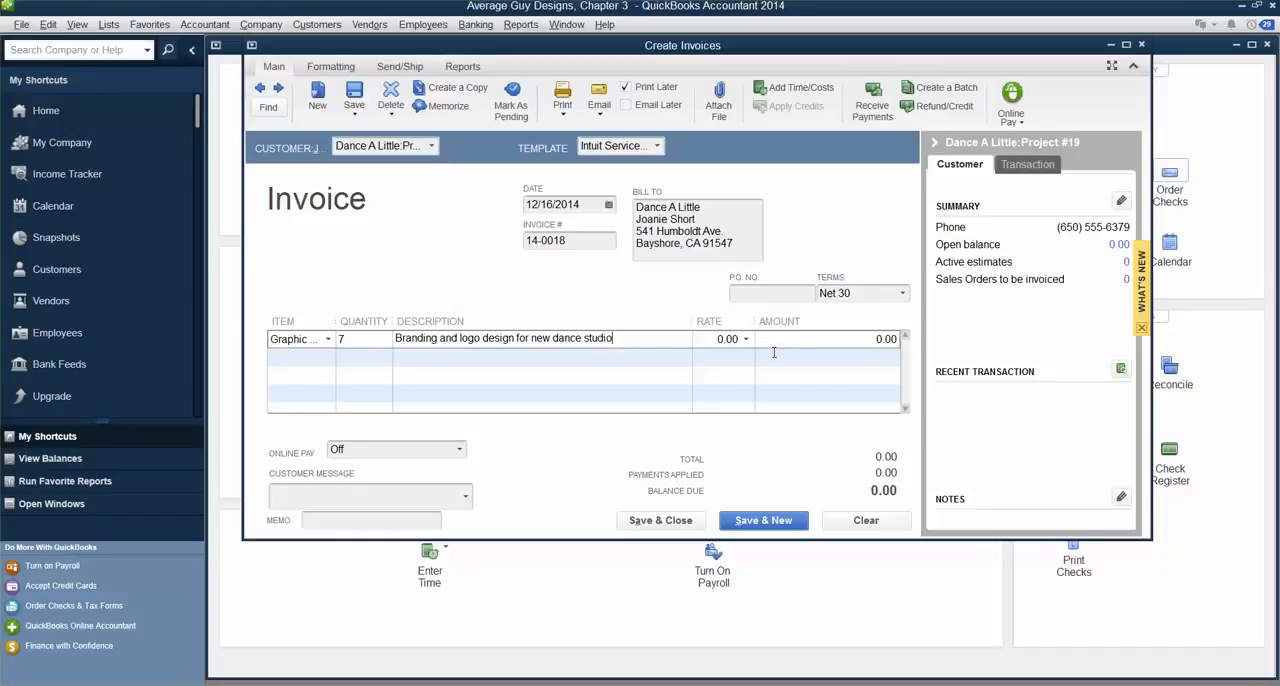
Step: Set the Graphic Design line's rate to 38.00 and dismiss the price level notices
left_click(740, 342)
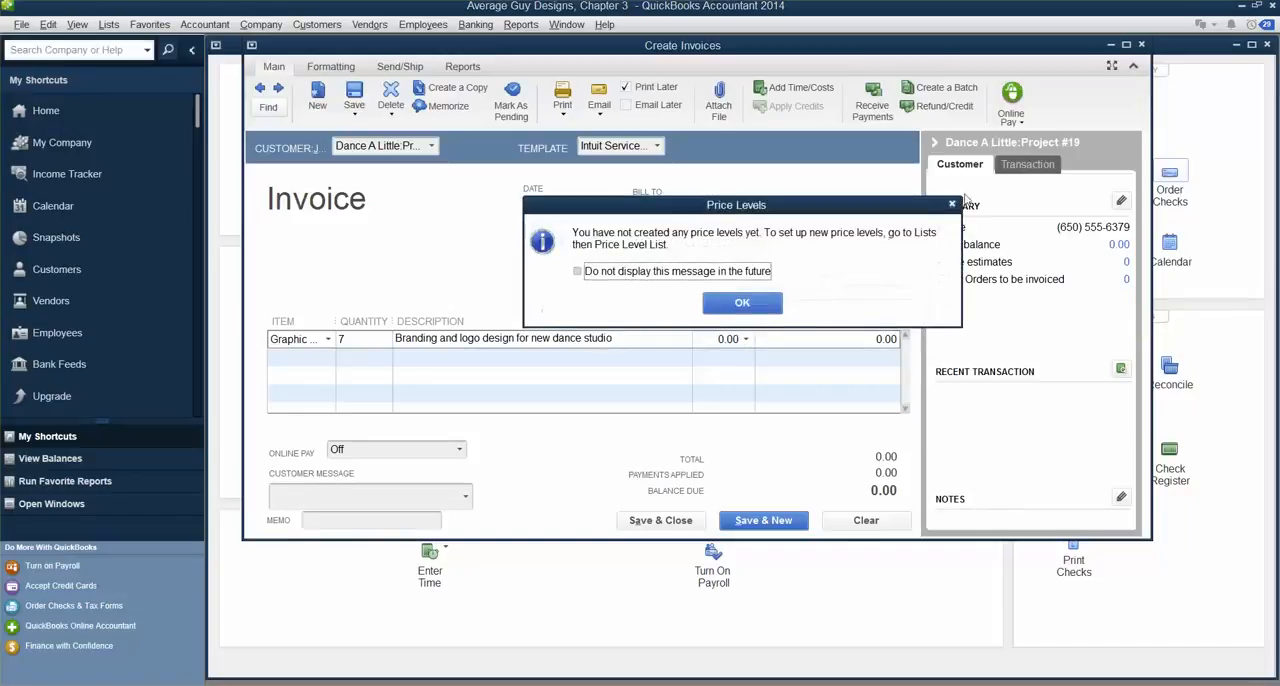
left_click(956, 205)
type("38.00")
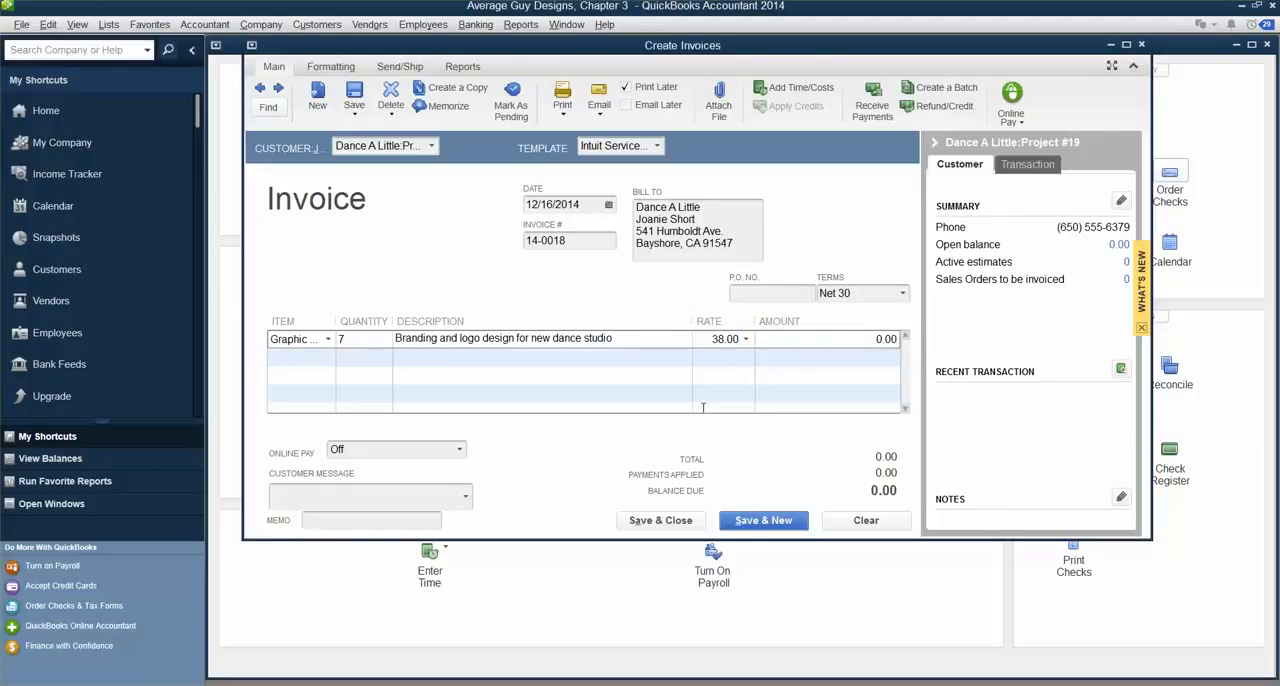
left_click(811, 339)
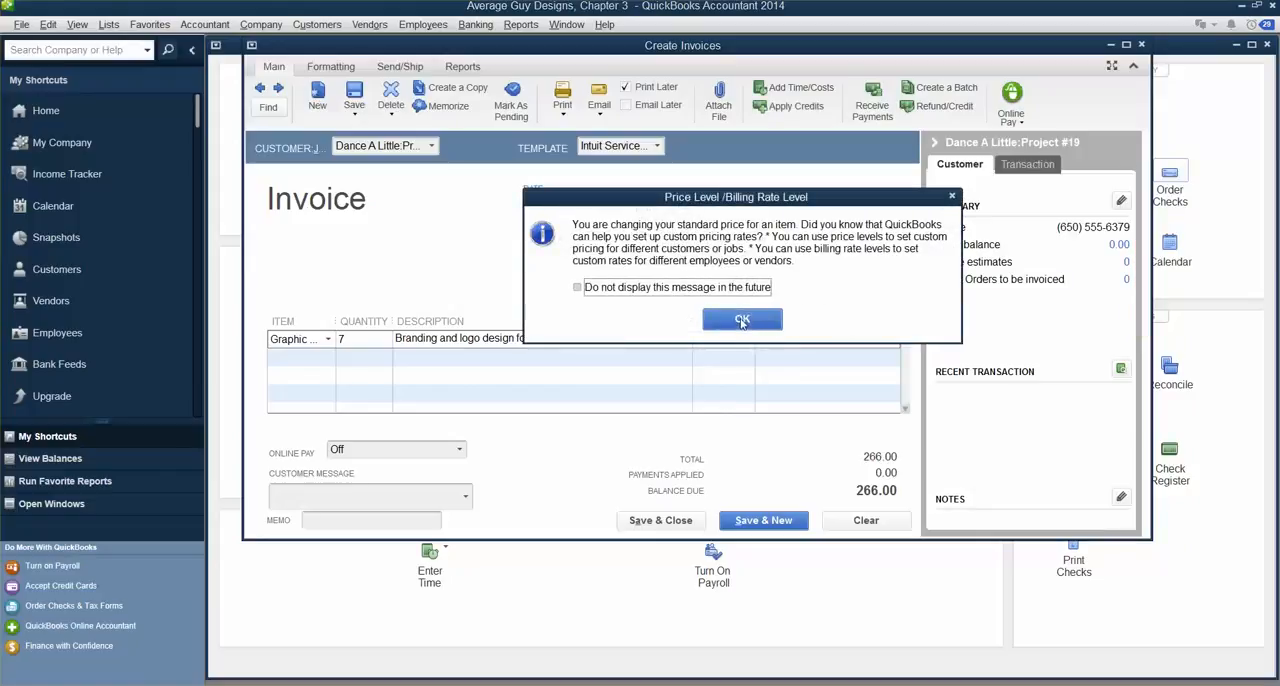
left_click(741, 319)
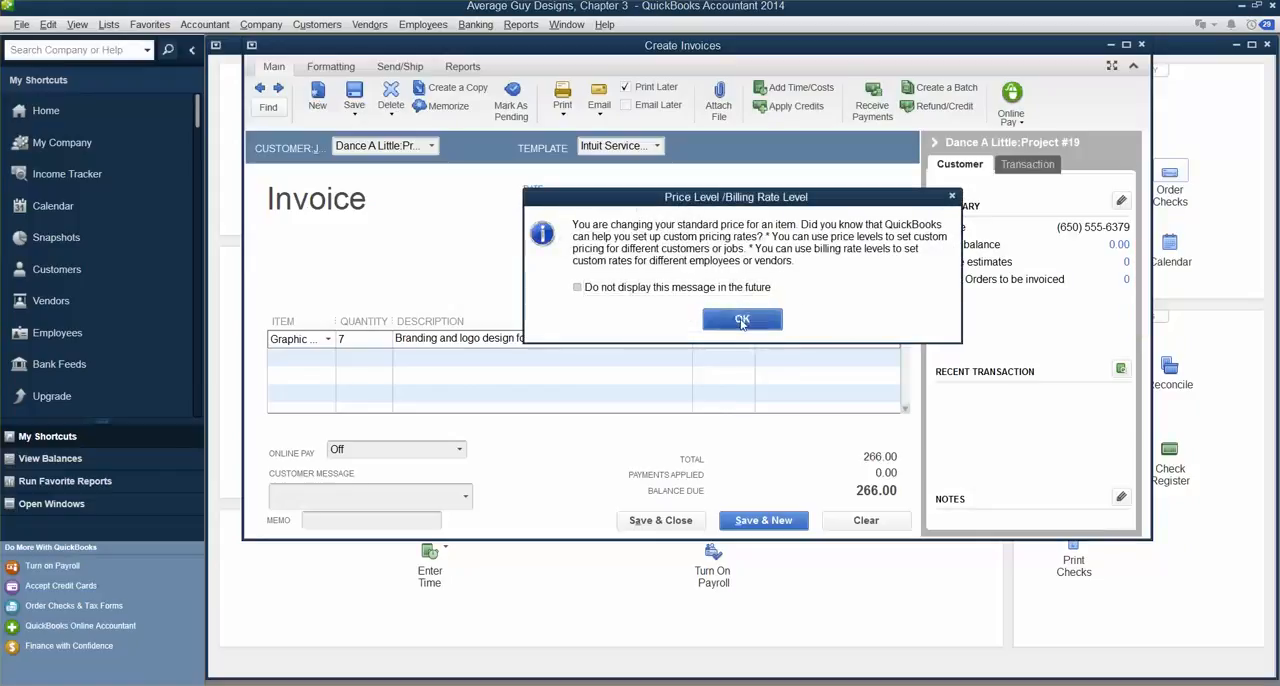
Step: Save the invoice, keep the changed terms for the job's future invoices, and continue with a new blank invoice
left_click(355, 339)
left_click(704, 339)
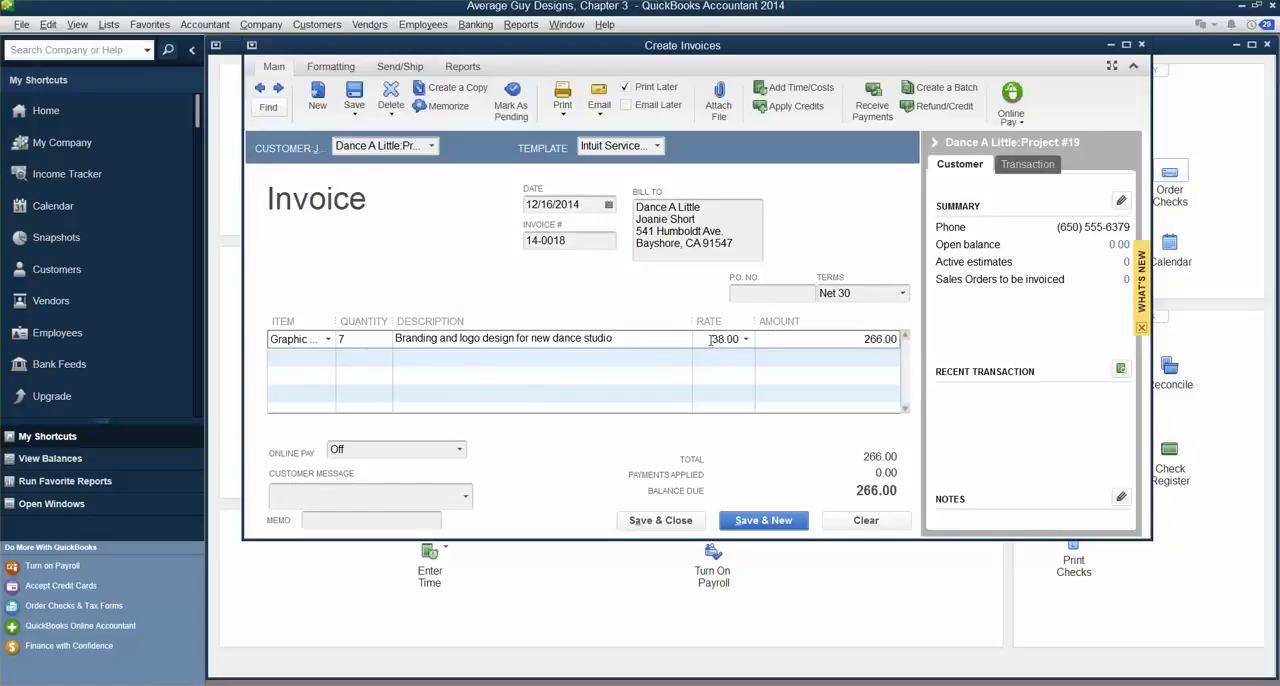
left_click(855, 342)
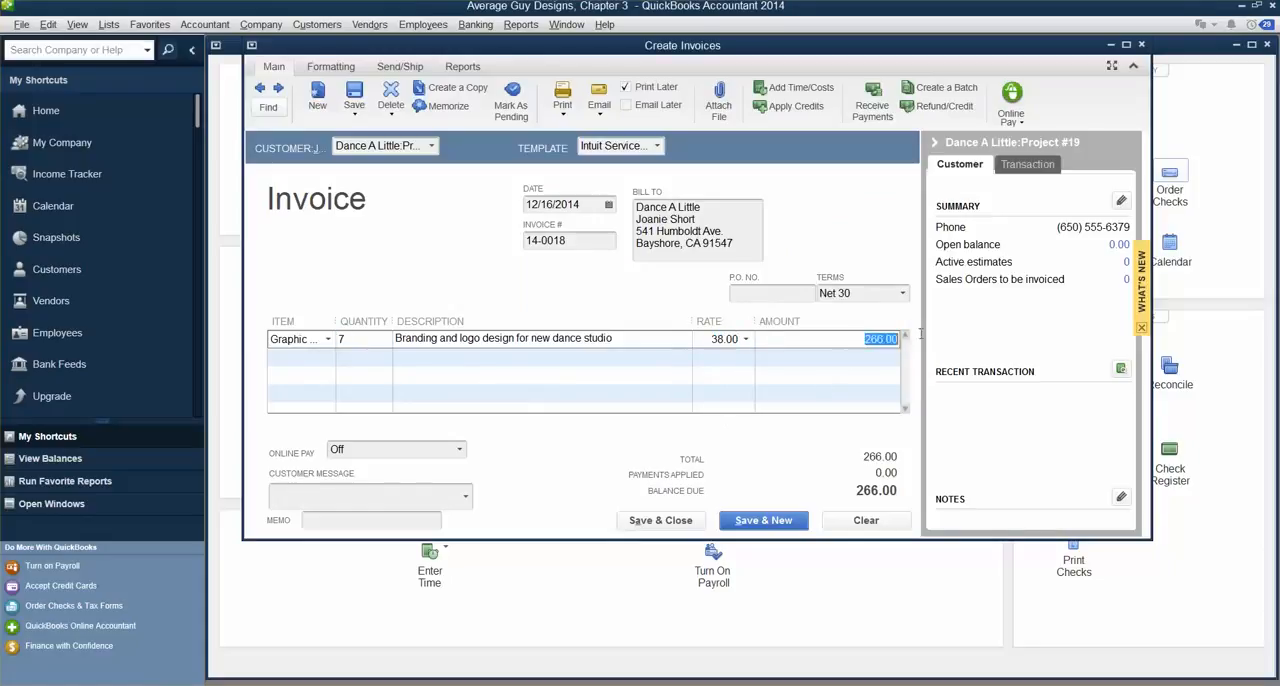
left_click(764, 521)
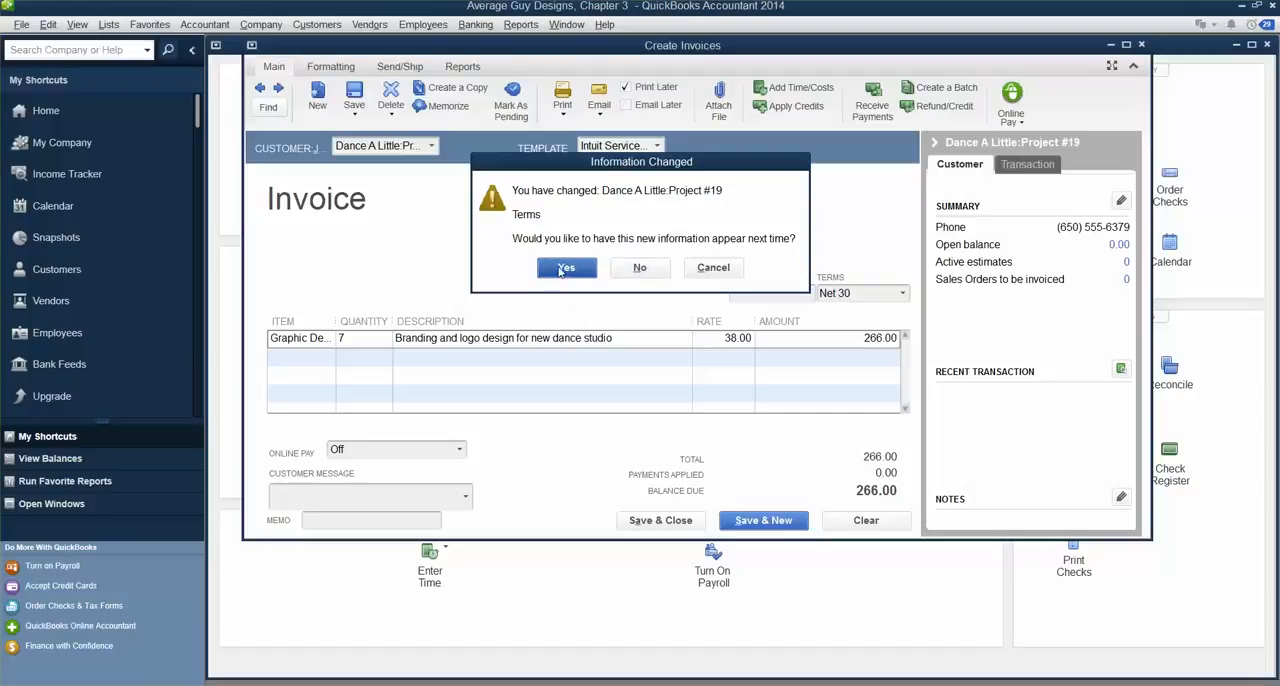
left_click(563, 268)
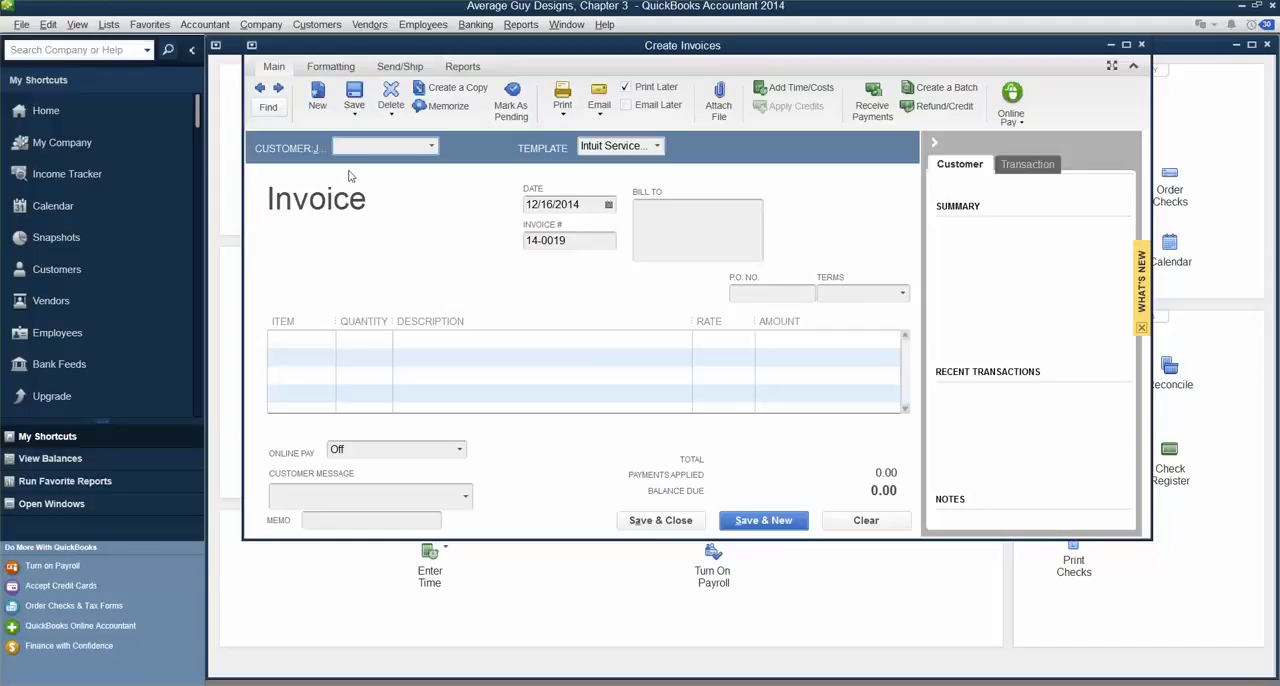
Step: Enter the new customer's full name on the blank invoice and quick-add it to the Customer:Job list
type("Mary JOnes")
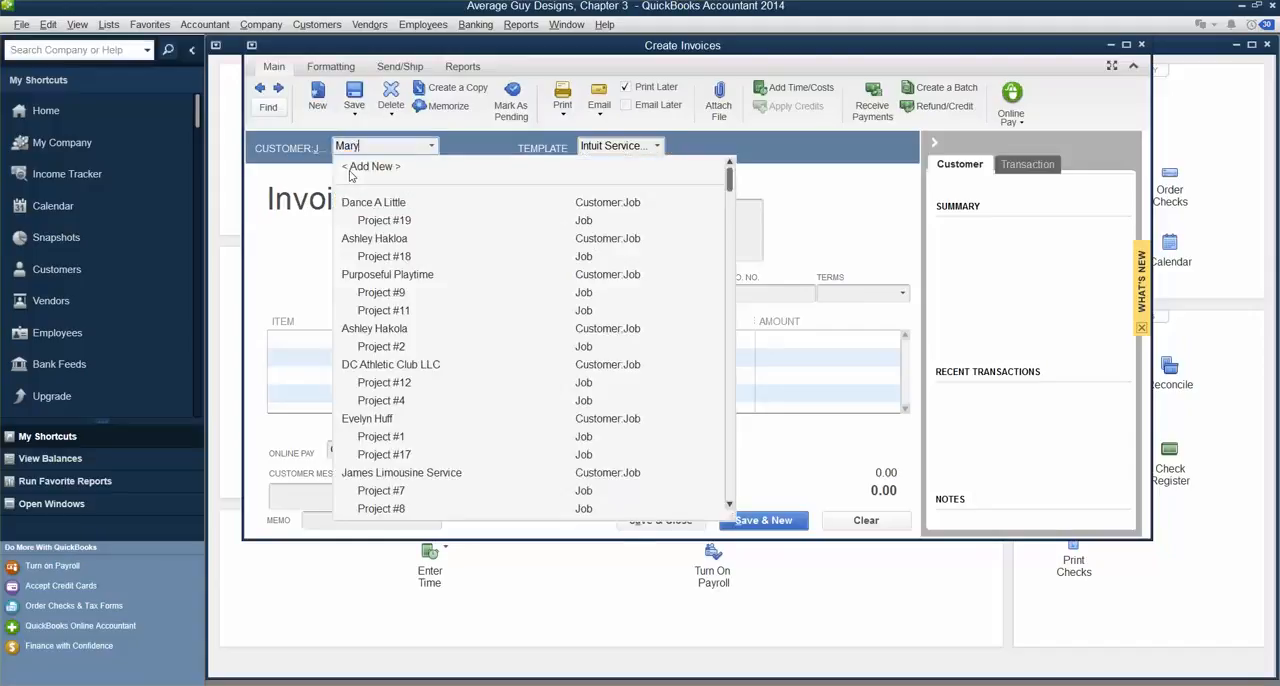
key("BackSpace")
key("BackSpace")
key("BackSpace")
key("BackSpace")
type("oen")
key("BackSpace")
key("BackSpace")
type("ones")
key("BackSpace")
key("BackSpace")
key("BackSpace")
key("BackSpace")
type("nes")
key("Tab")
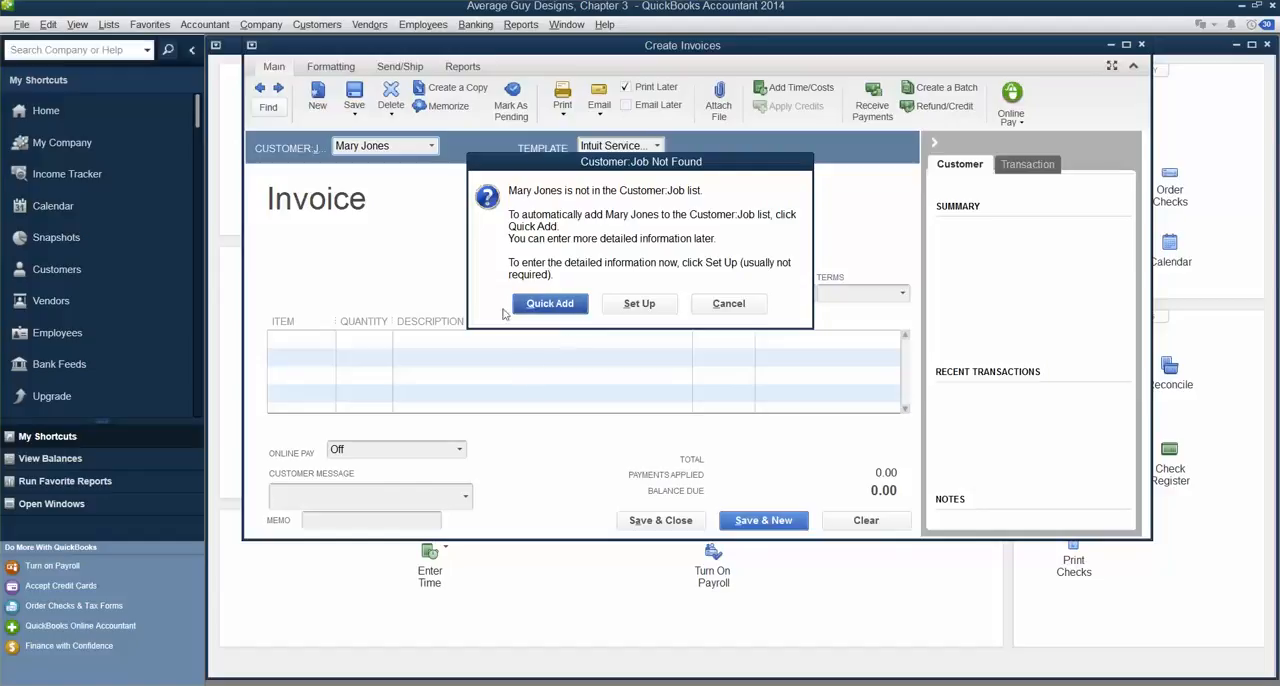
left_click(545, 310)
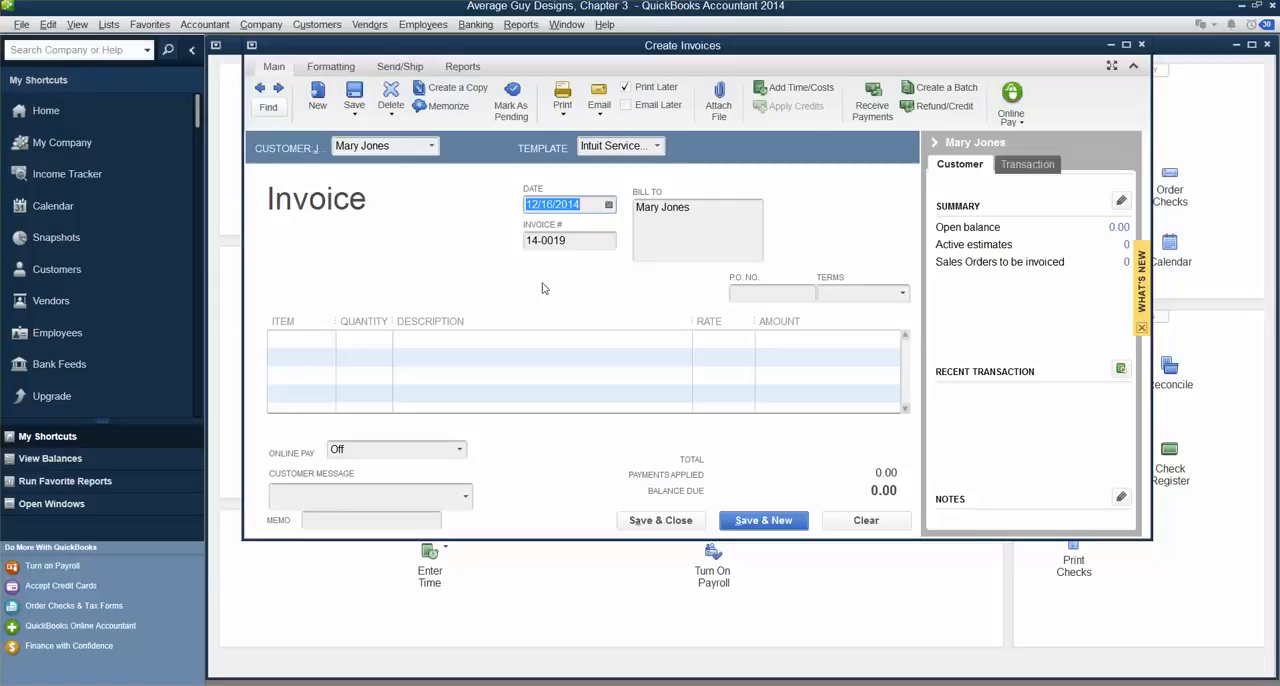
Step: Set the second invoice's date to 12/18/2014 and its payment terms to Net 15
left_click(612, 205)
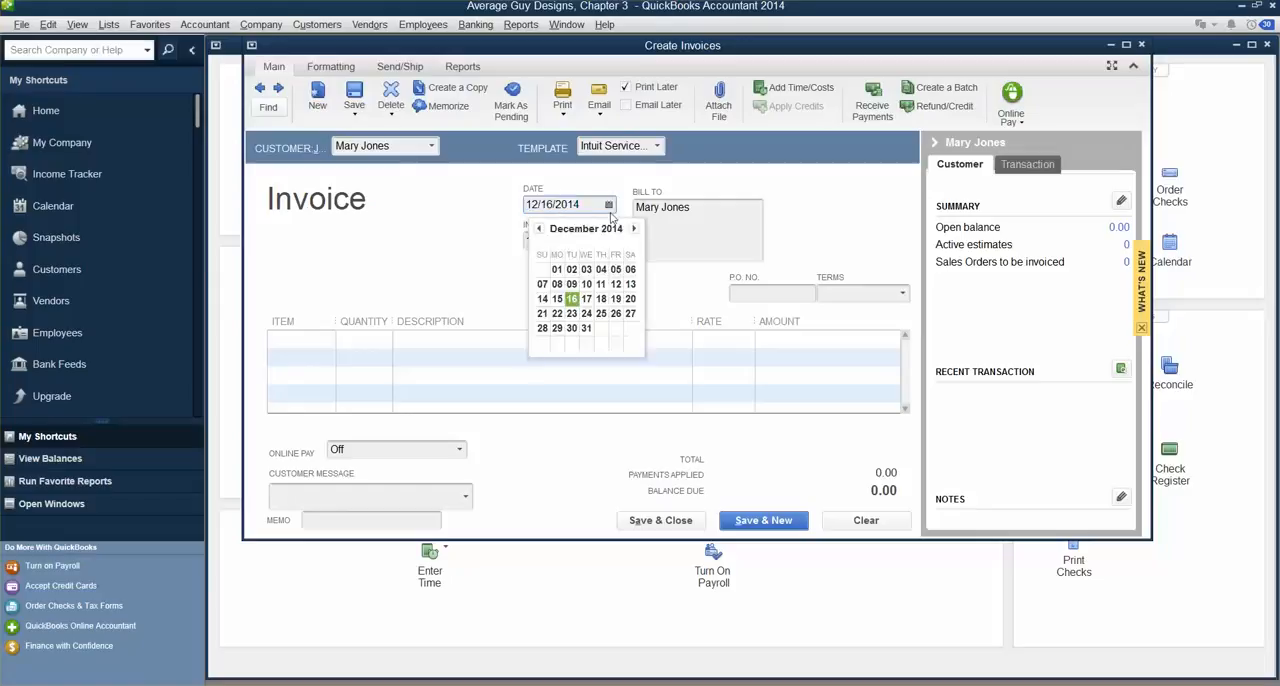
left_click(602, 297)
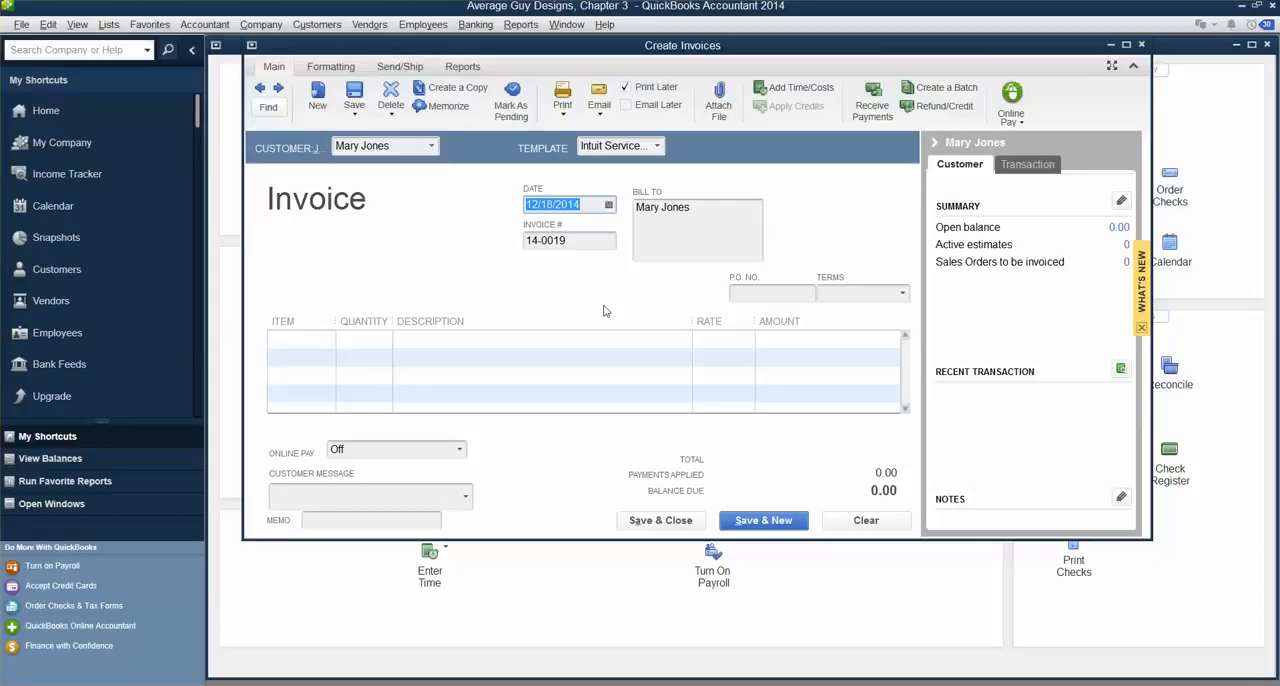
left_click(903, 293)
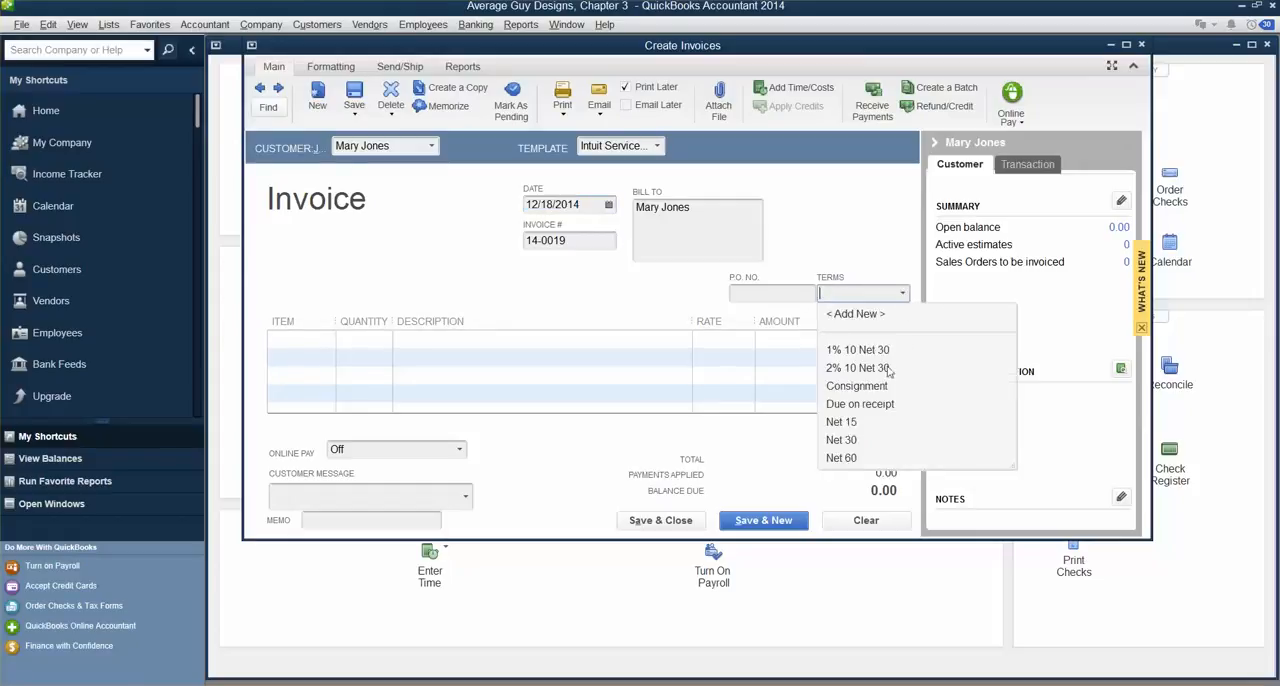
left_click(847, 422)
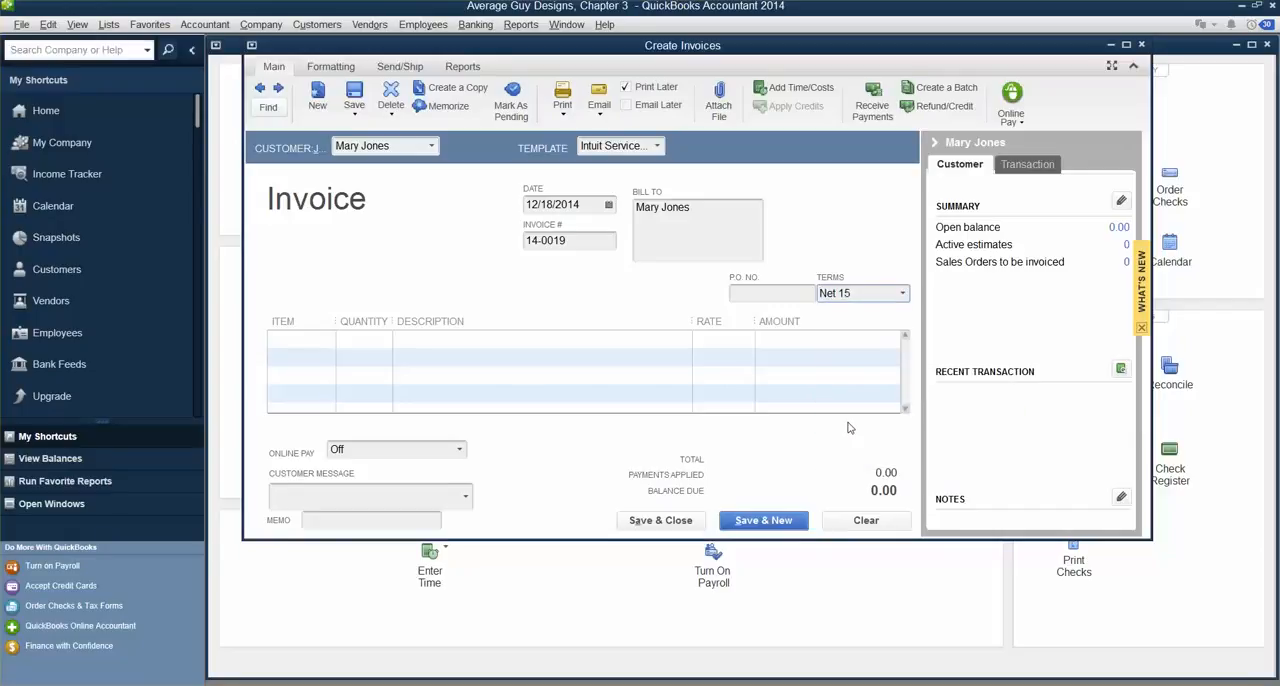
Step: Add an Art Work line to the invoice with a quantity of 6 and a rate of 45.00
left_click(287, 344)
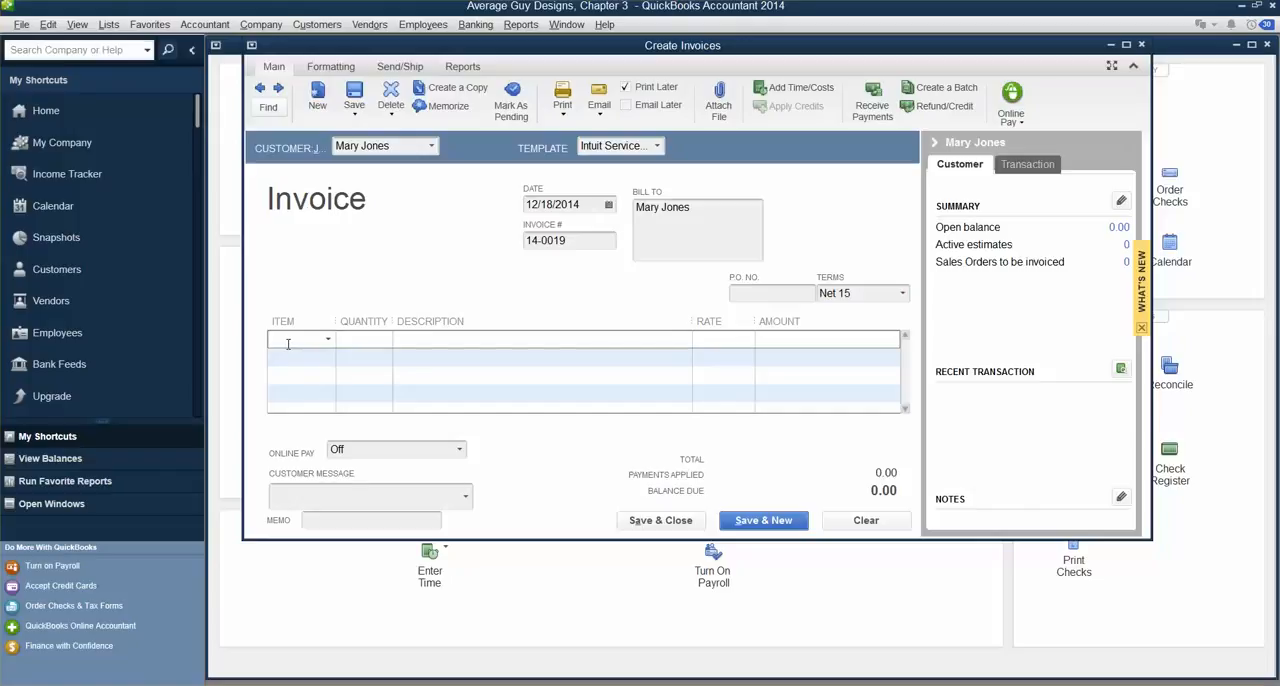
type("Art Work")
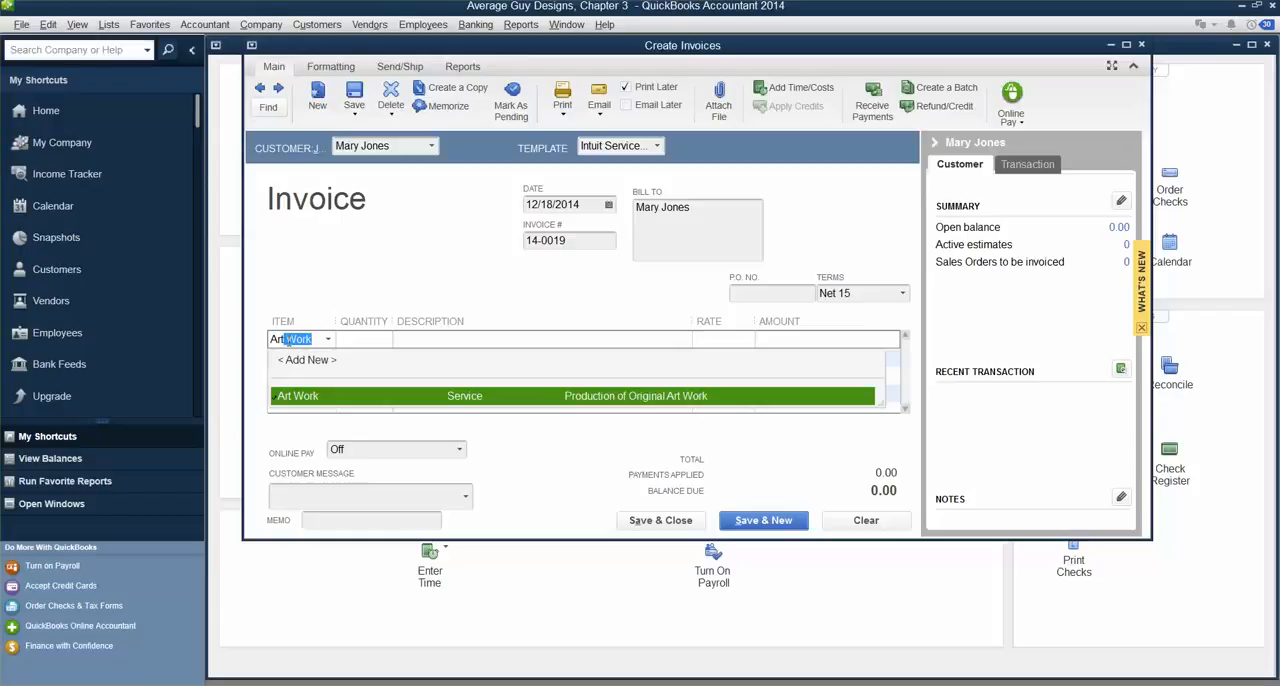
key("Tab")
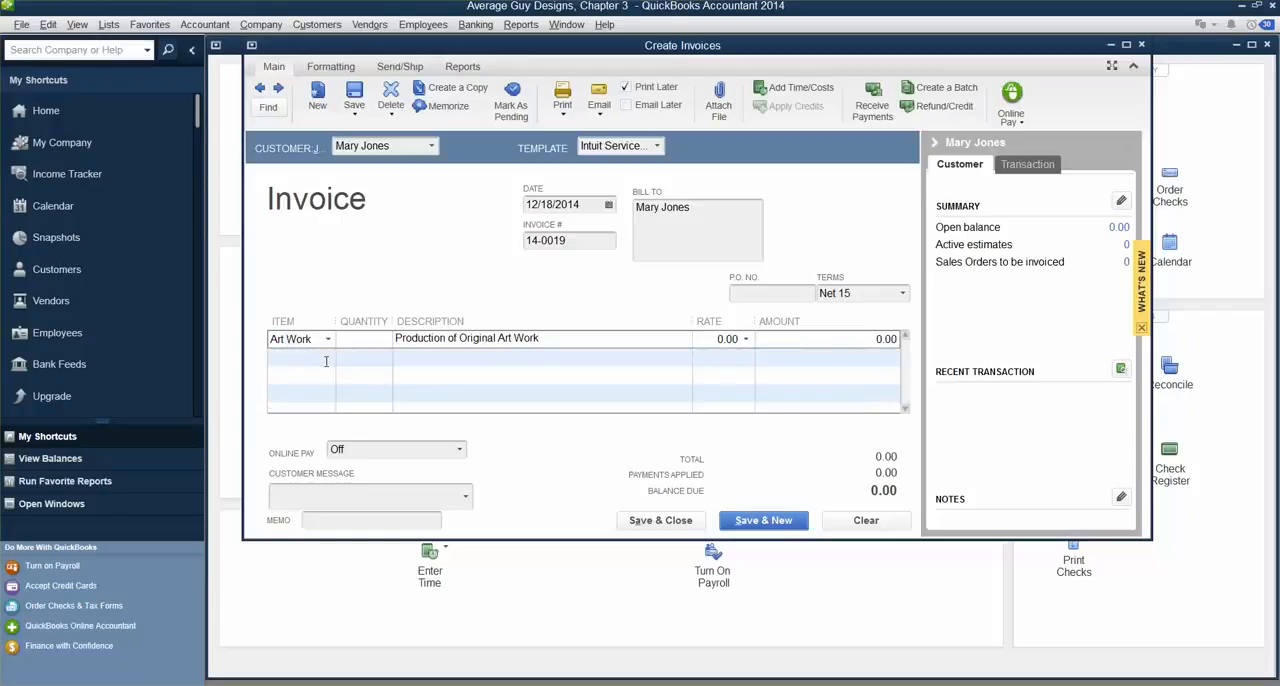
type("6")
key("Tab")
type("45.00")
key("Tab")
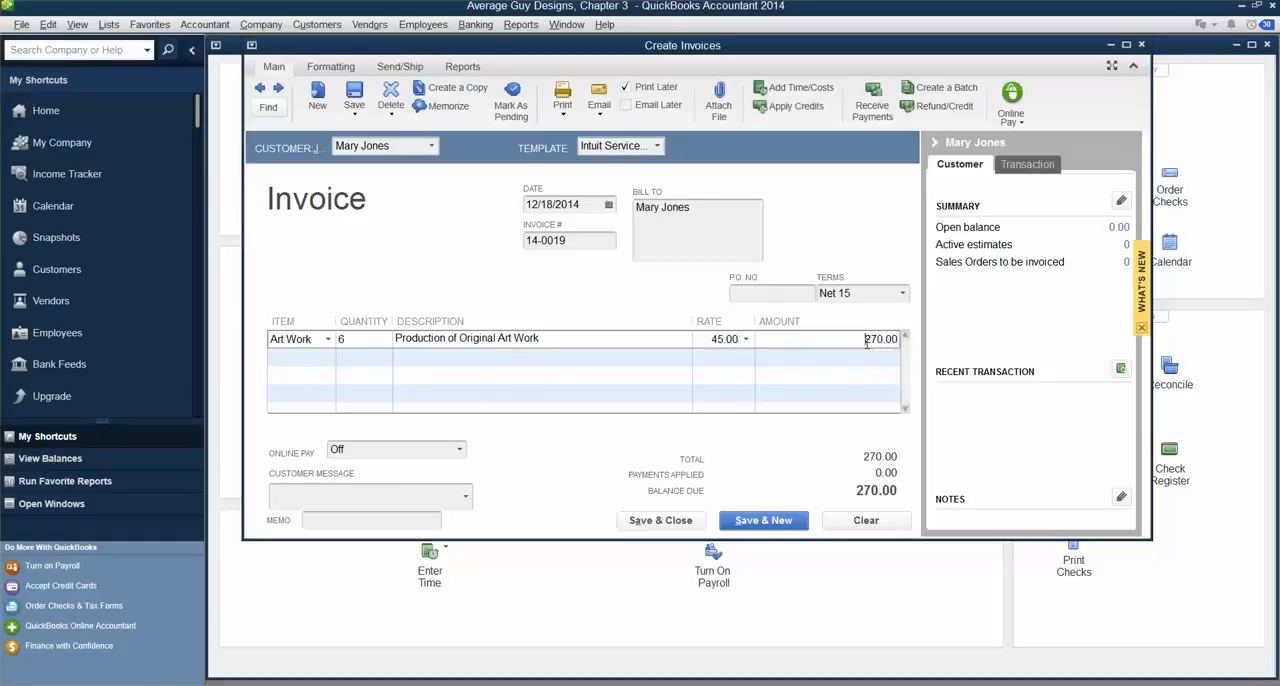
left_click(356, 338)
left_click(714, 340)
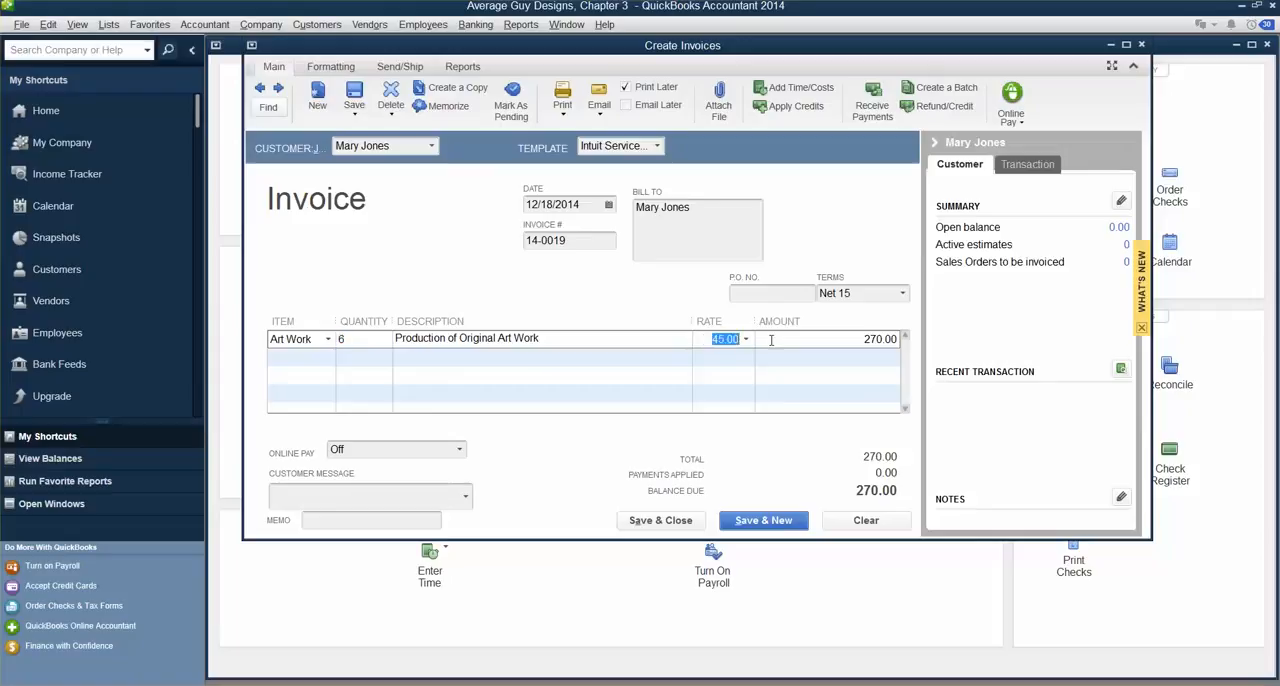
left_click(858, 340)
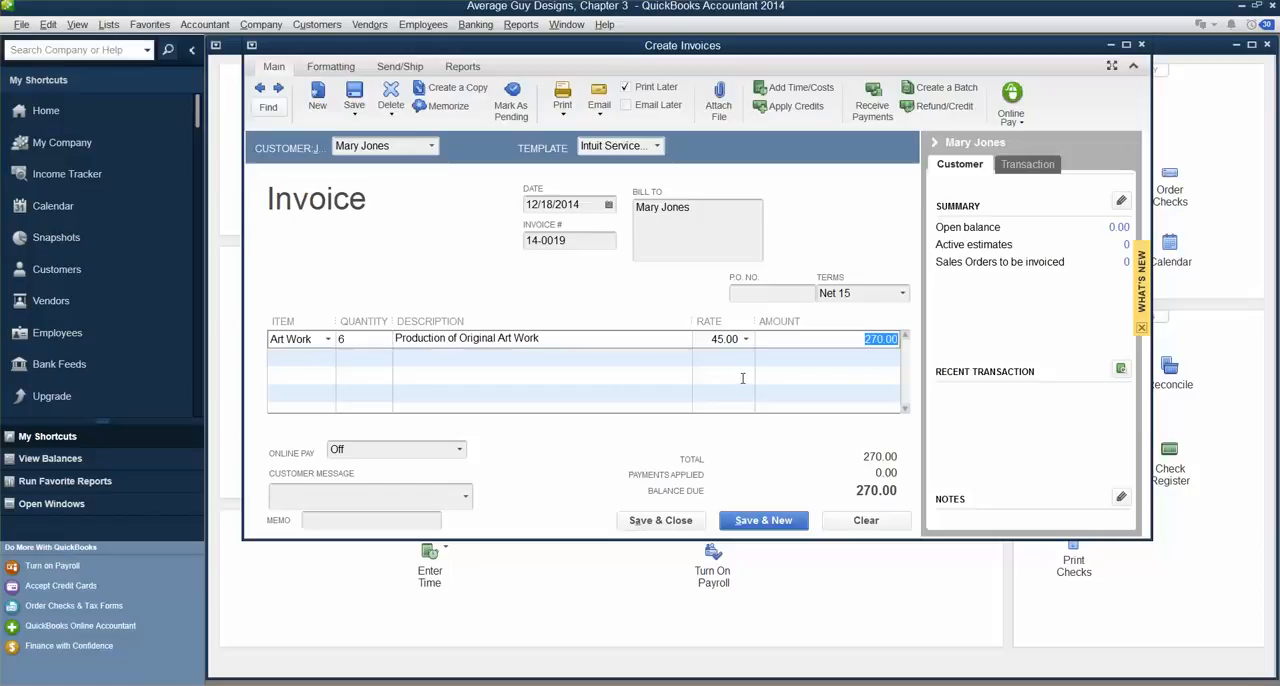
Step: Set the customer message to "It's been a pleasure working with you!"
left_click(303, 504)
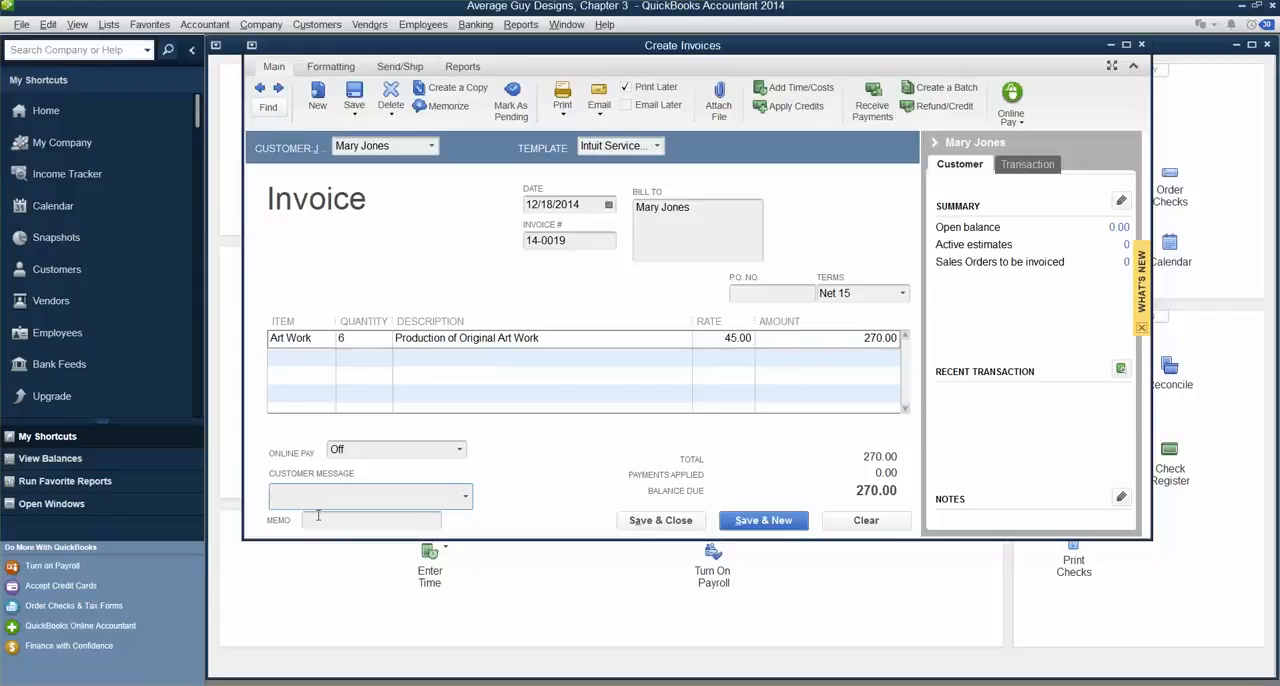
type("I")
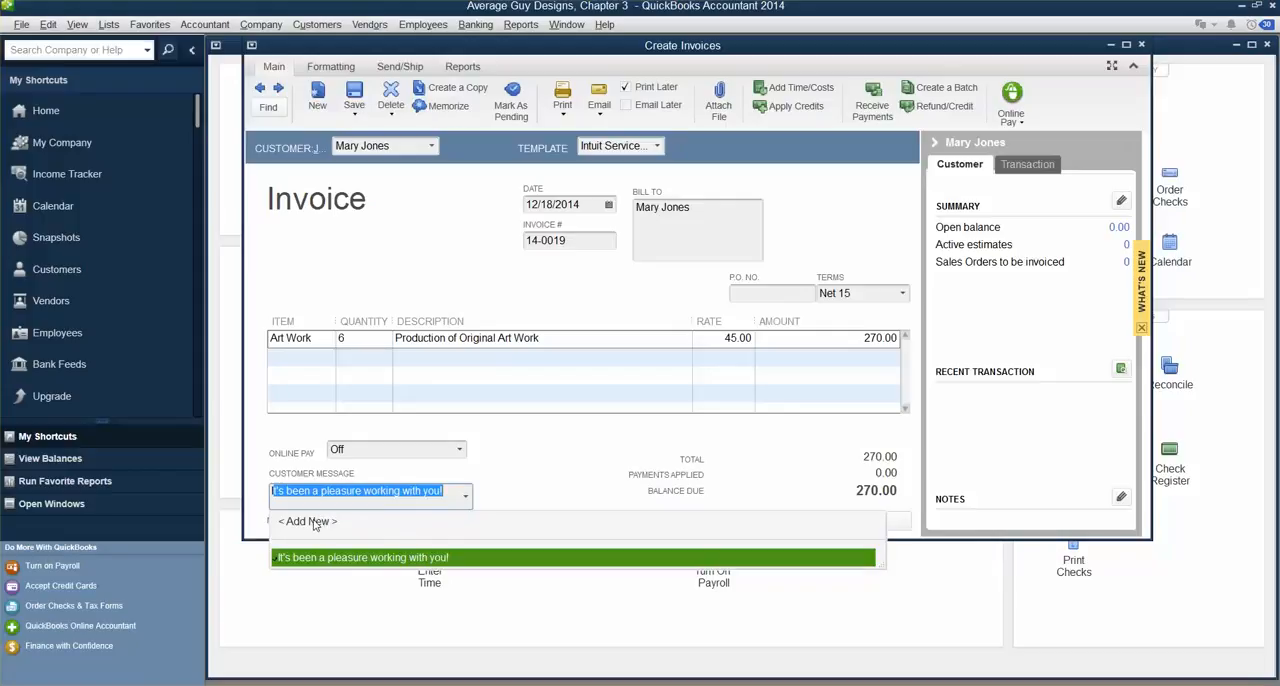
key("Tab")
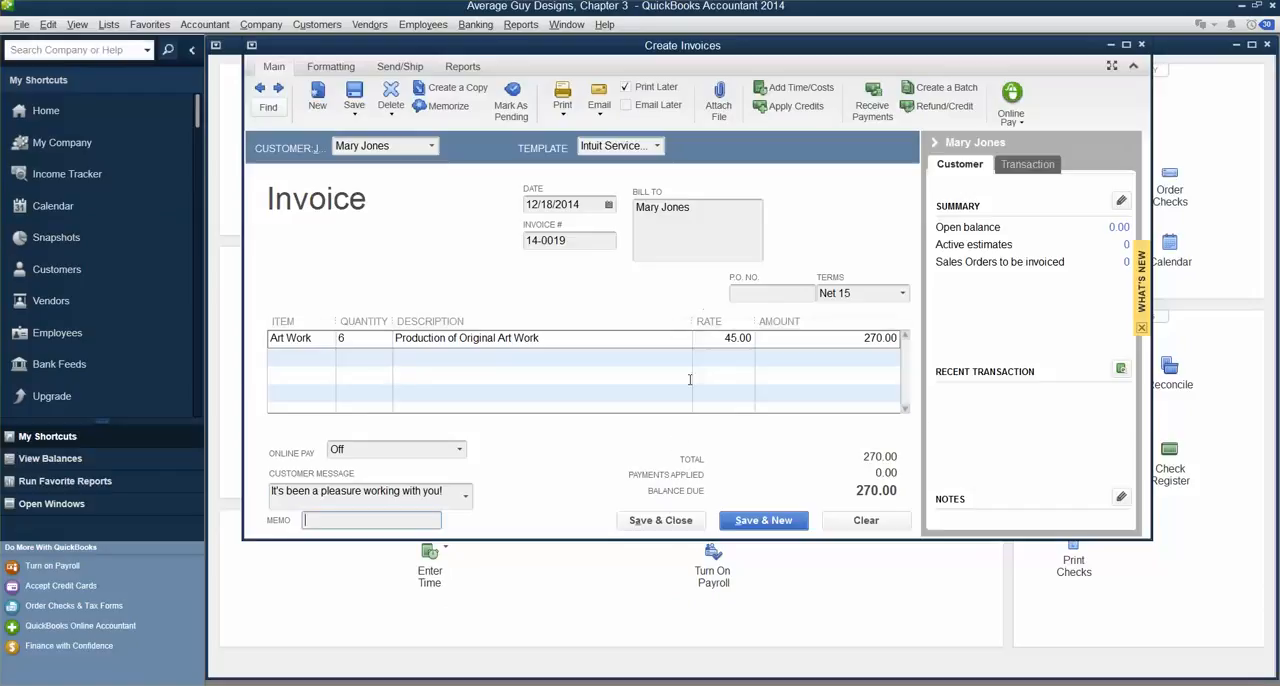
Step: Save and close the invoice, keeping the Net 15 terms for the customer's future invoices
left_click(870, 294)
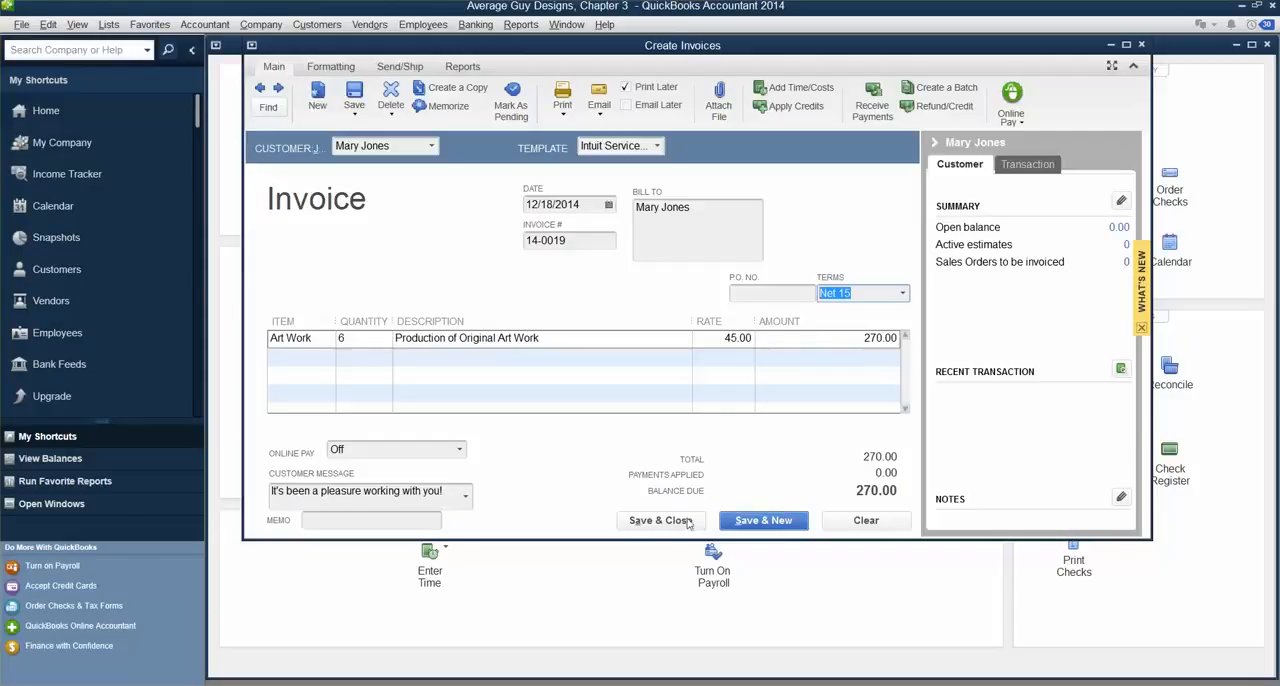
left_click(656, 522)
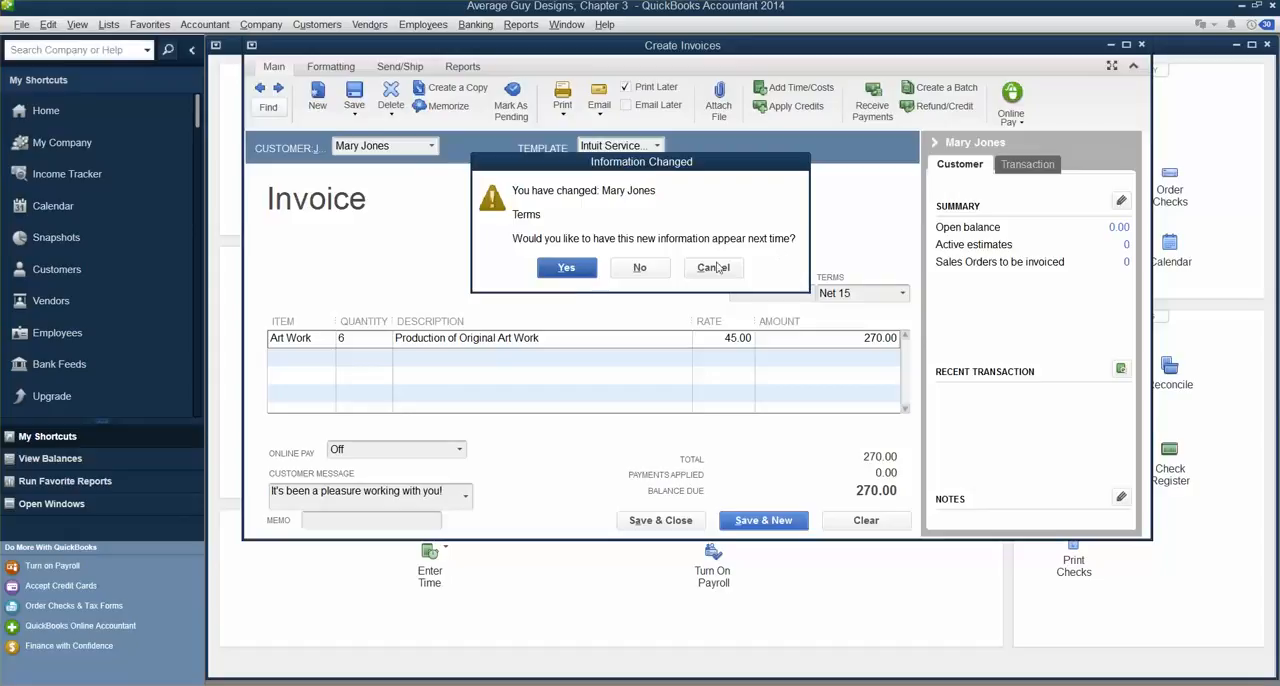
left_click(566, 268)
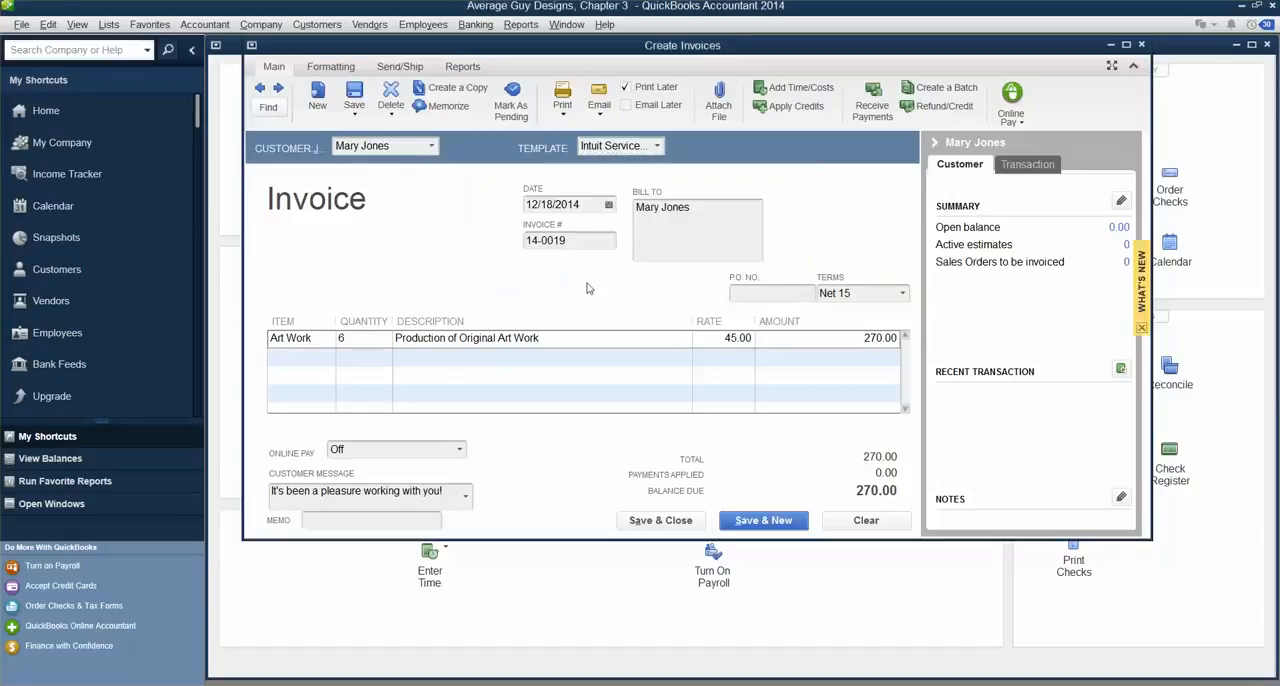